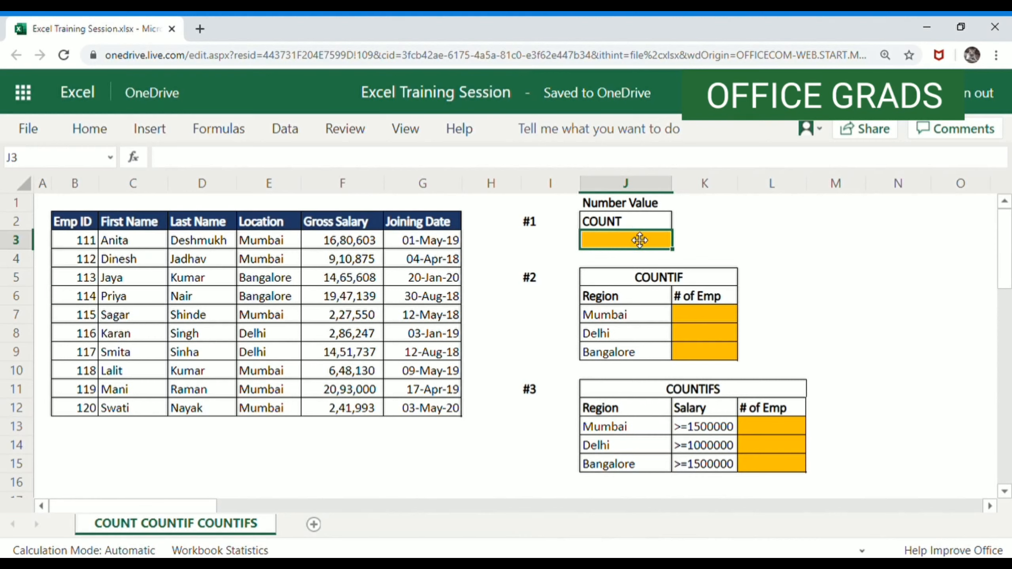
Enter the formula =COUNT(B3:B12) in J3 to count the numeric Emp ID values
type("=co")
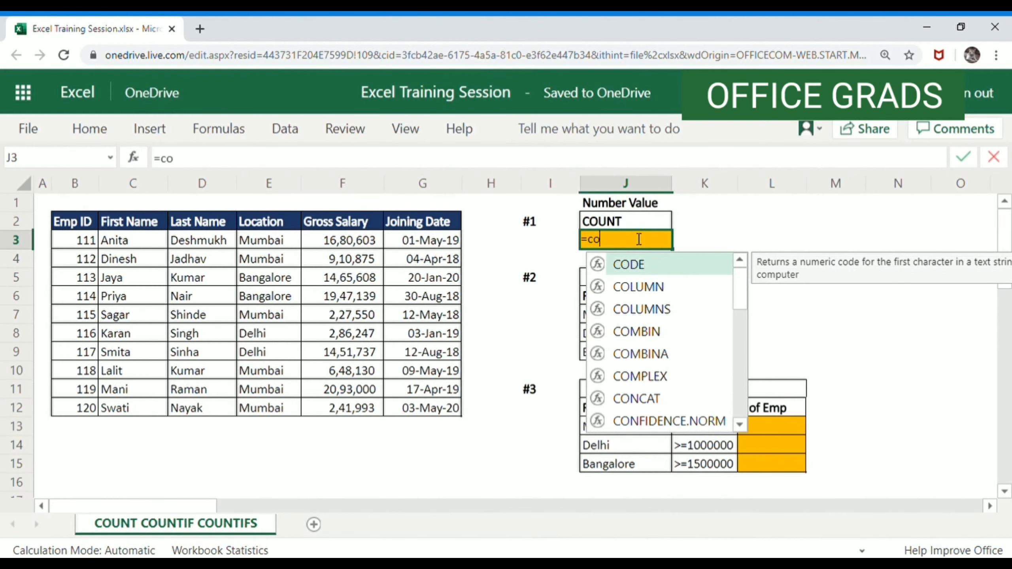
type("unt")
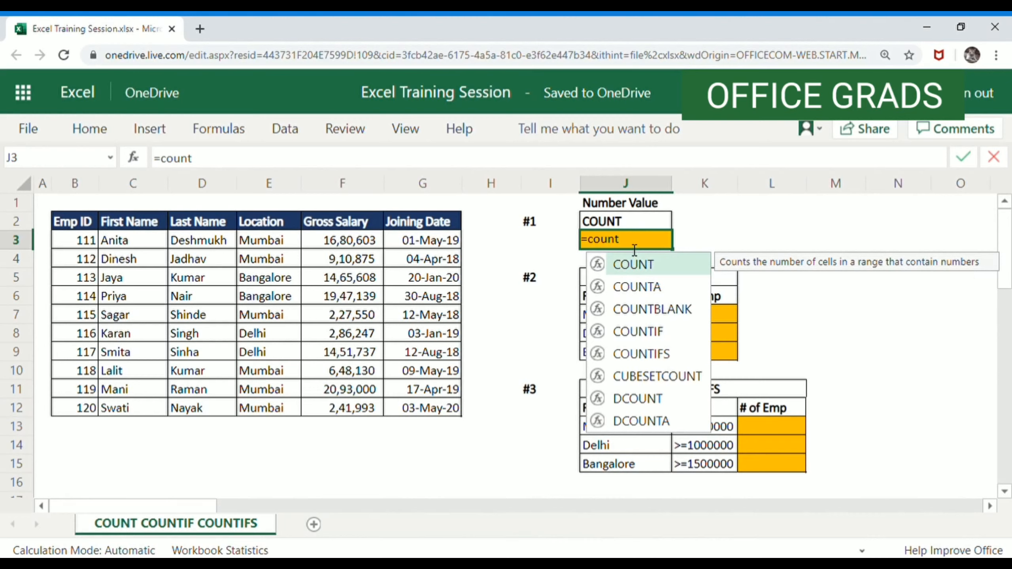
type("(")
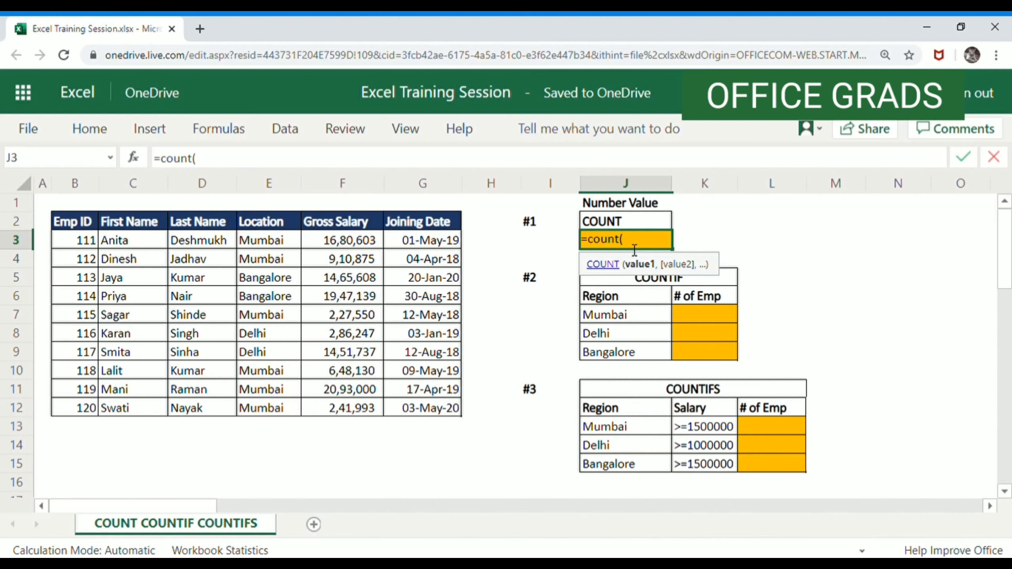
left_click_drag(88, 243, 80, 407)
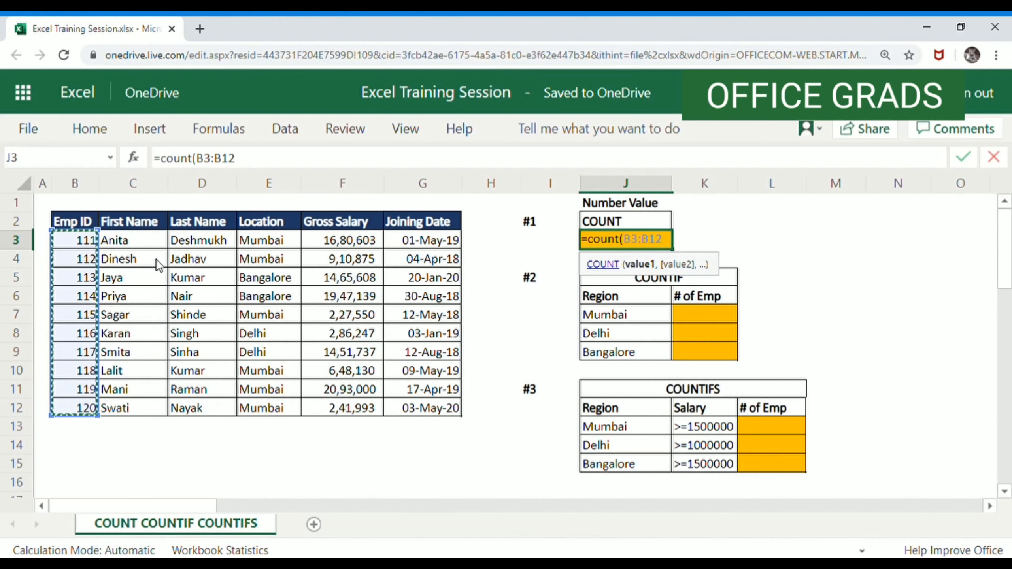
type(")")
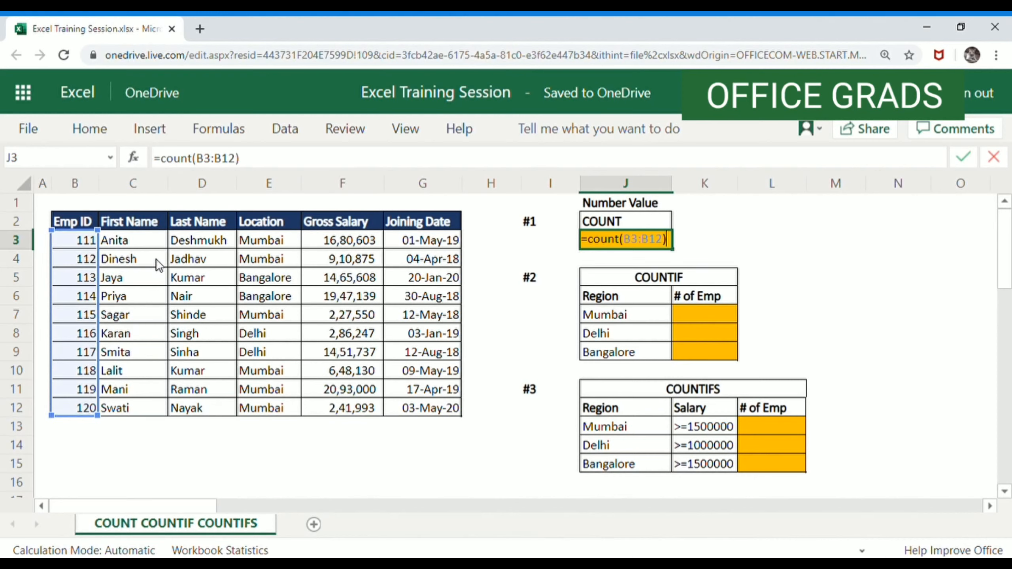
key("Return")
key("Up")
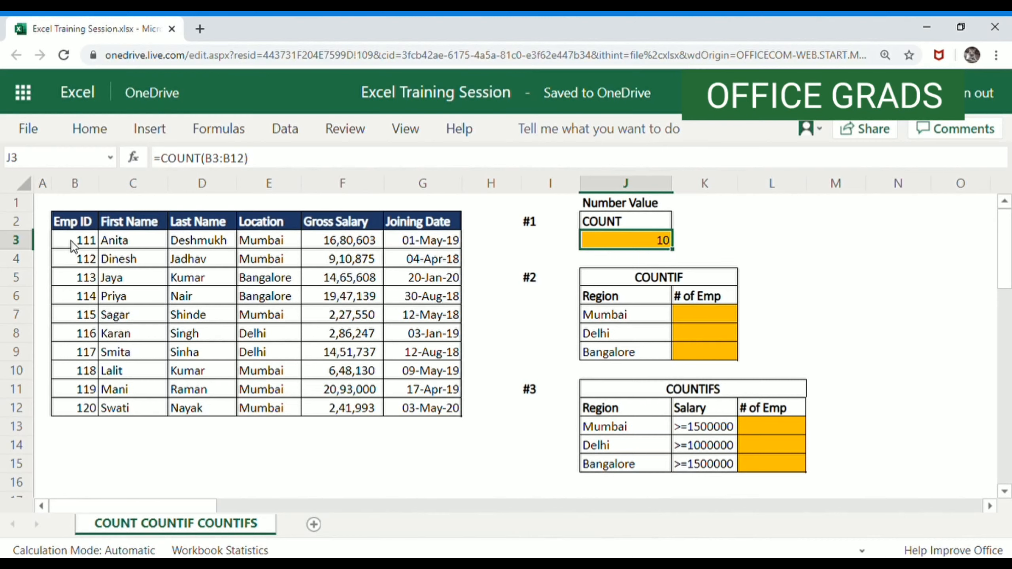
Check the Emp ID cells B3:B12 against the range used by the COUNT formula in J3
left_click_drag(71, 240, 79, 413)
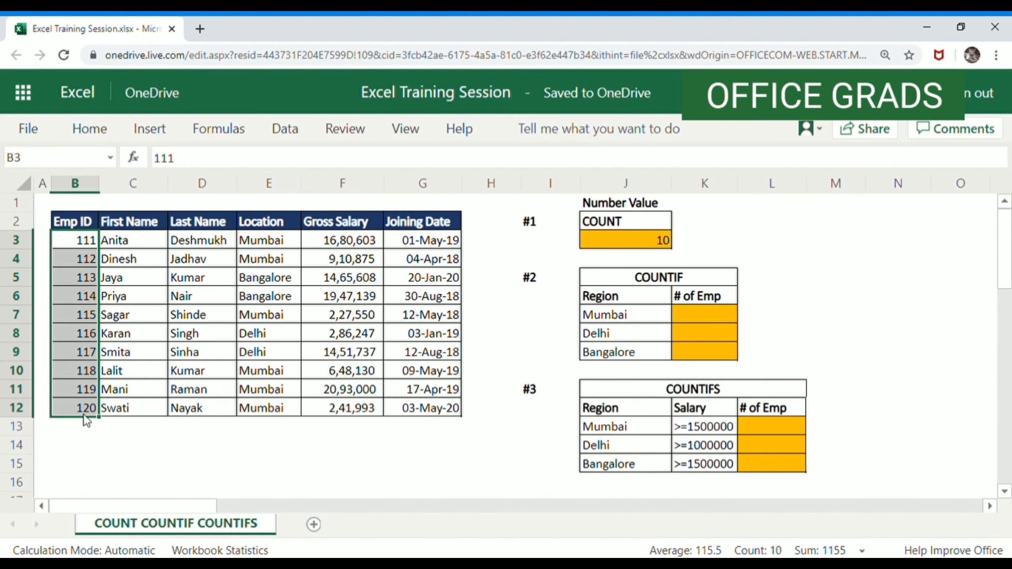
left_click(641, 239)
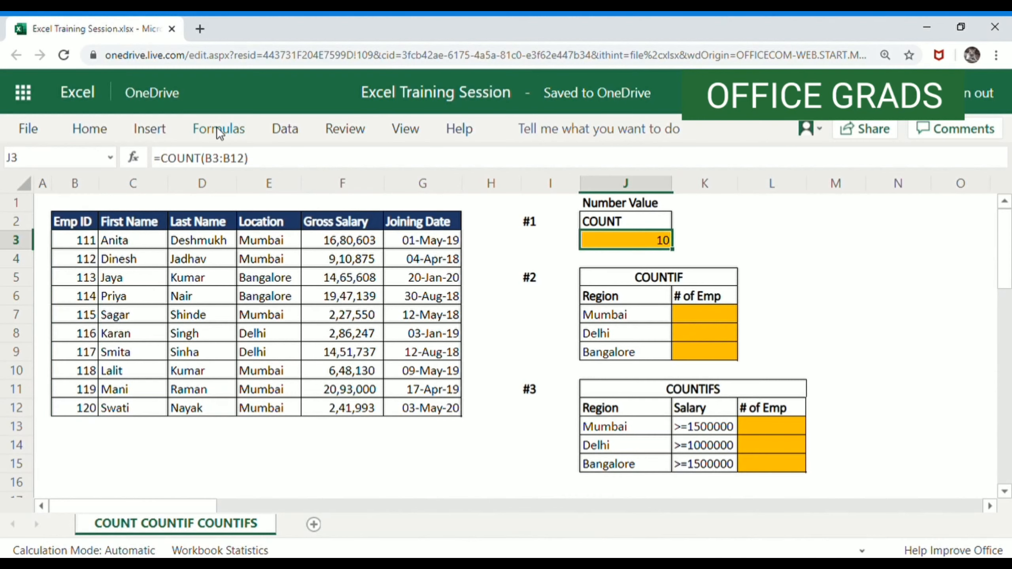
left_click(261, 158)
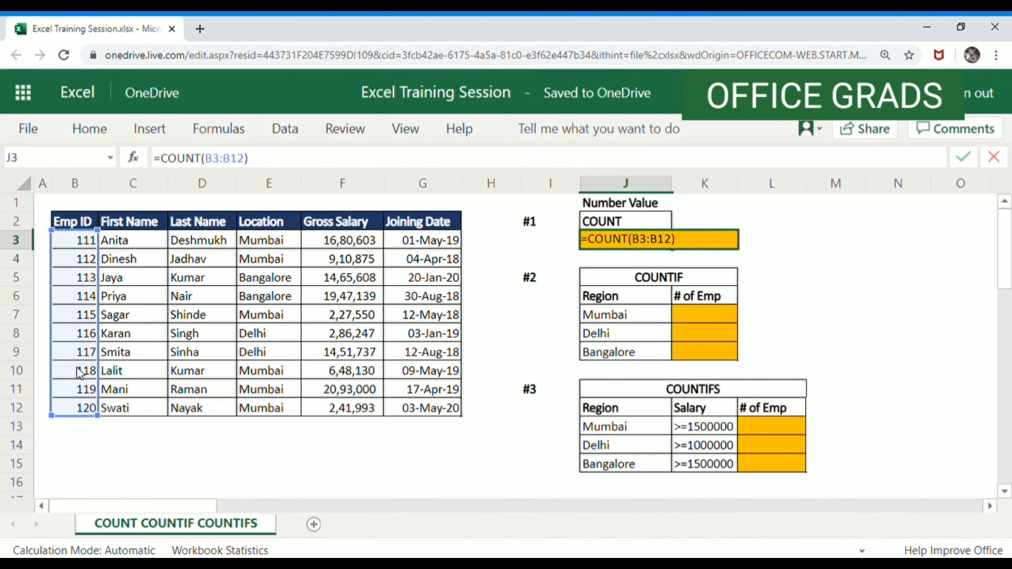
key("ctrl+Return")
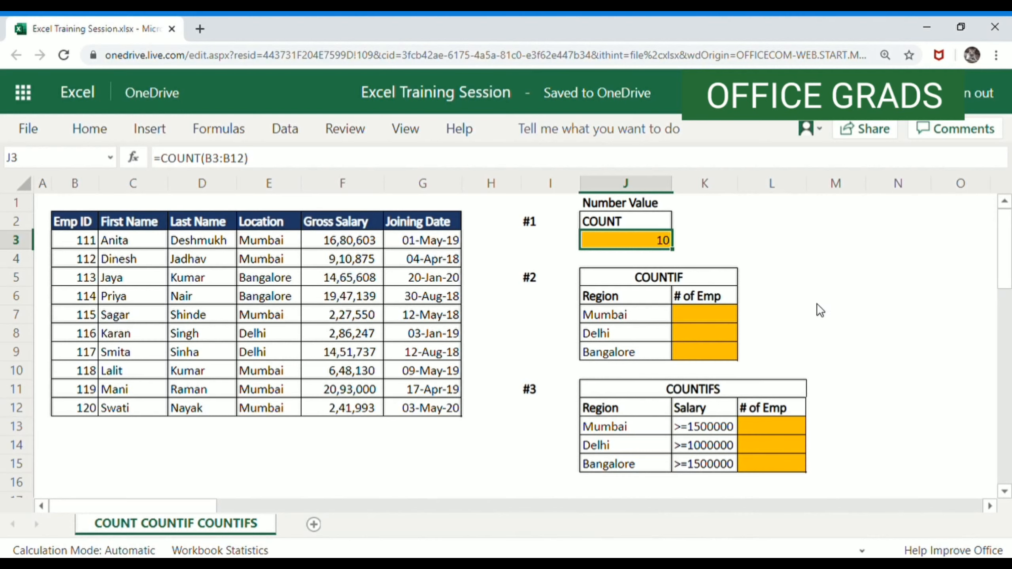
Review the Mumbai, Delhi and Bangalore rows and the heading of the COUNTIF table
left_click(707, 319)
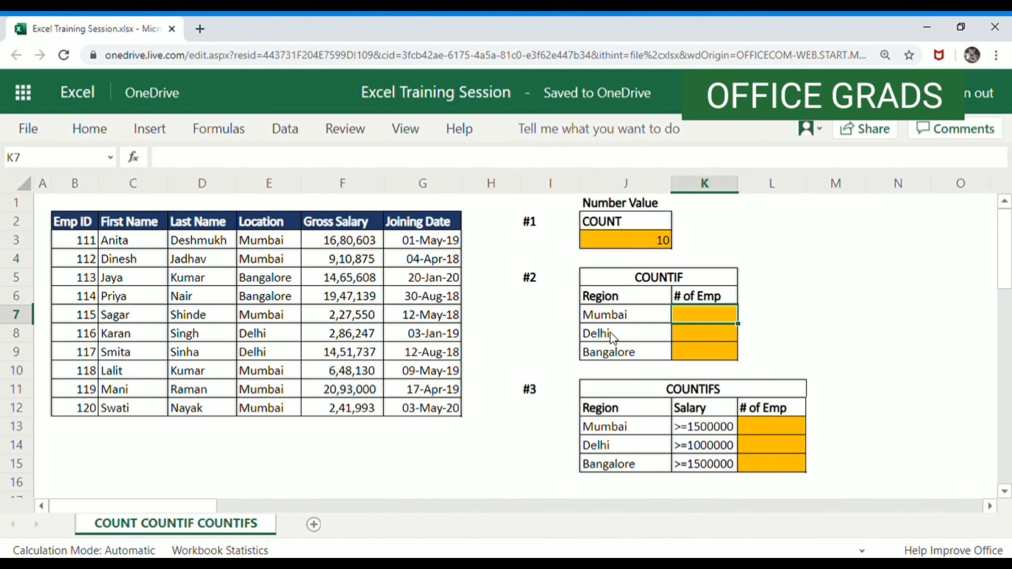
left_click(618, 317)
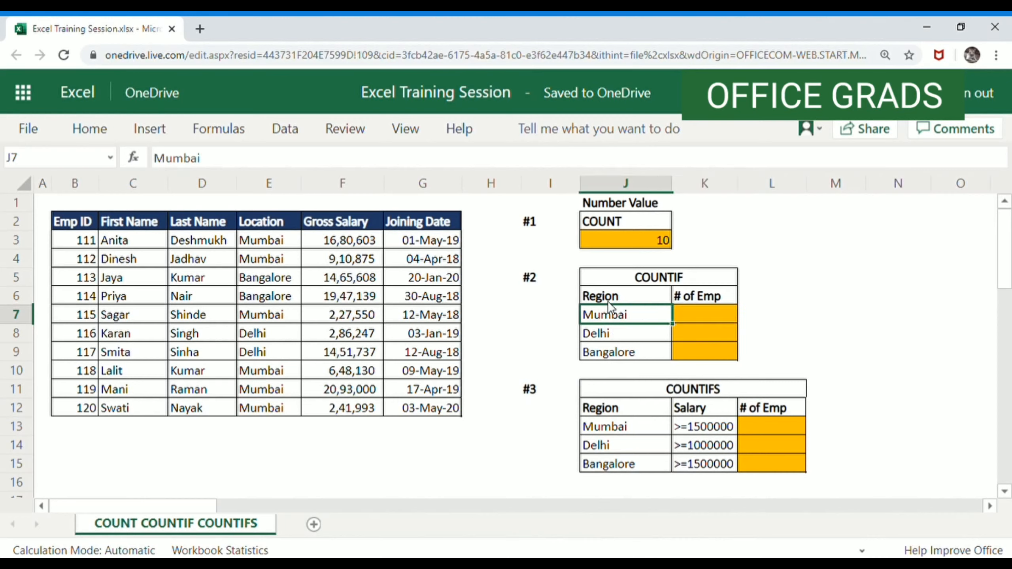
left_click(621, 335)
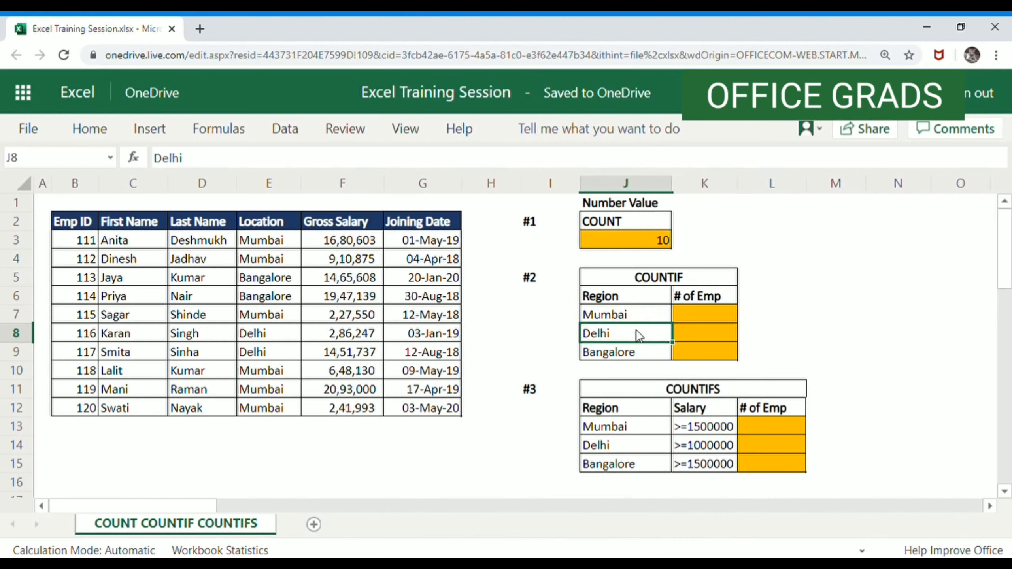
left_click(633, 358)
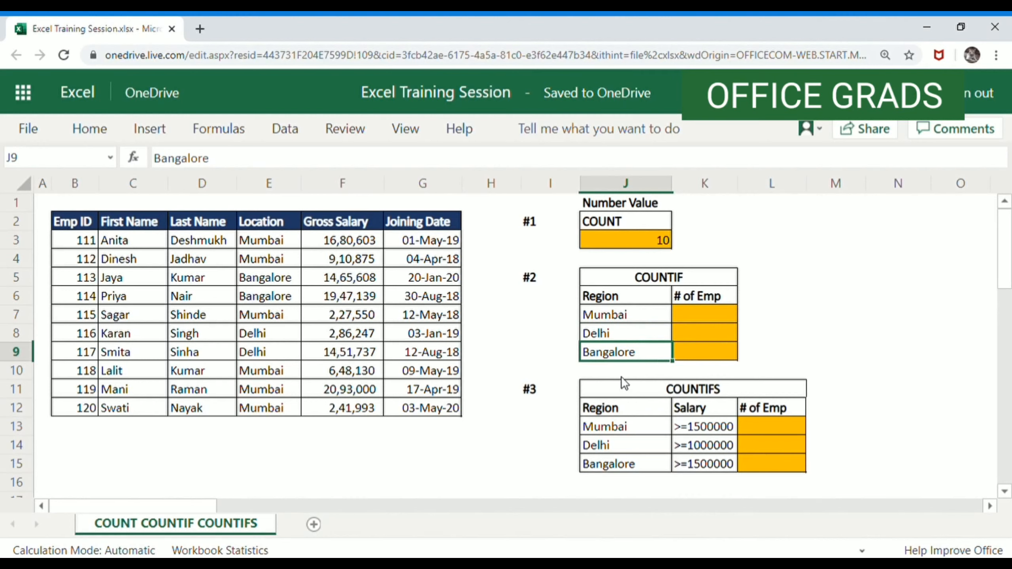
left_click(713, 314)
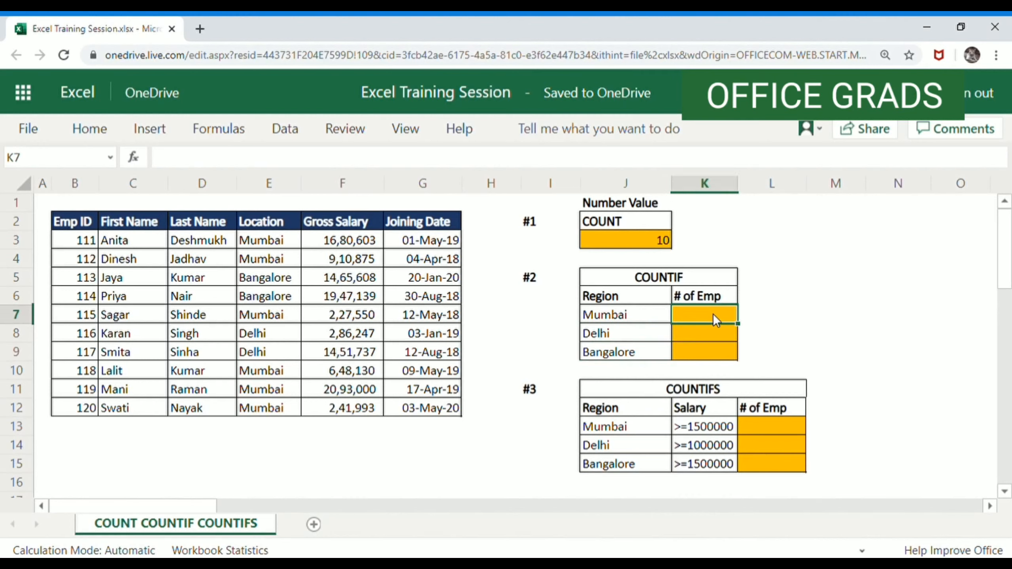
left_click(615, 282)
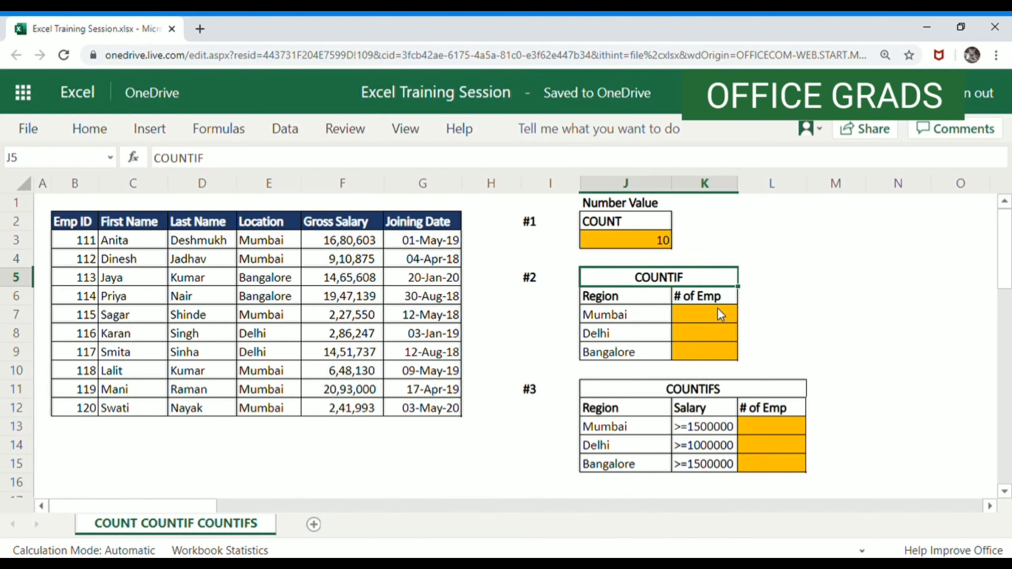
Start a COUNTIF formula in K7 for the Mumbai employees and read the function's full description
left_click(708, 319)
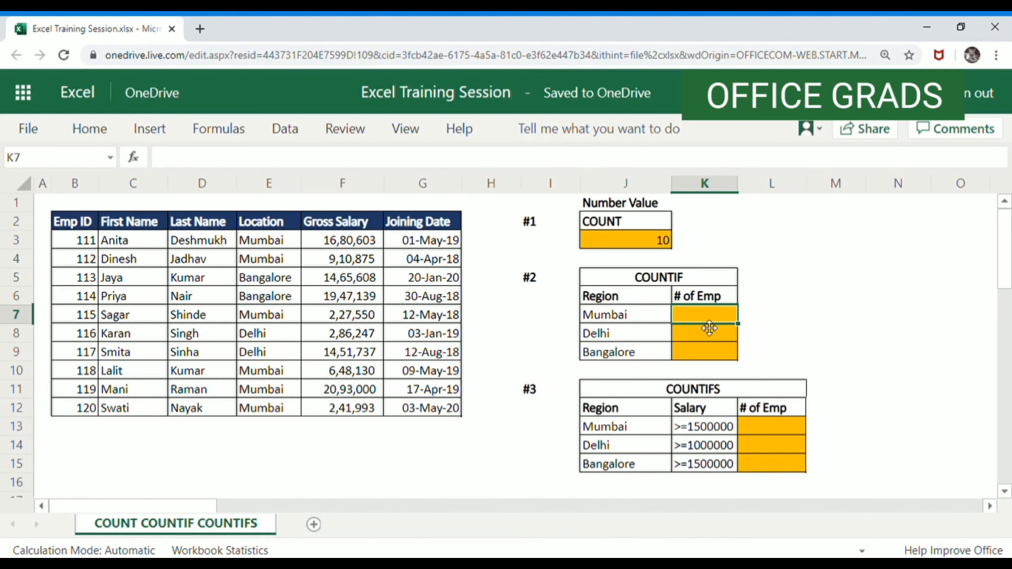
type("=")
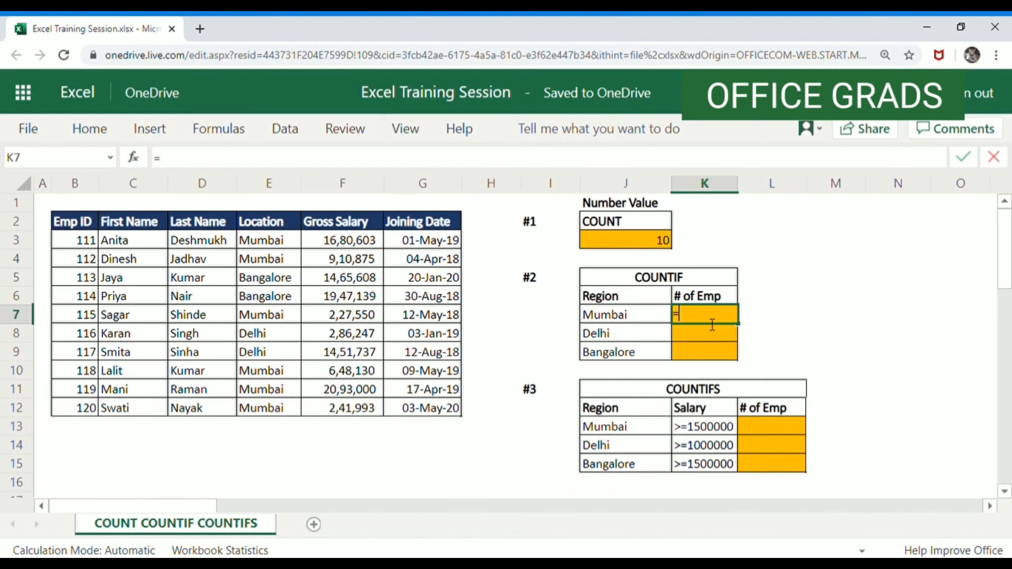
type("countif")
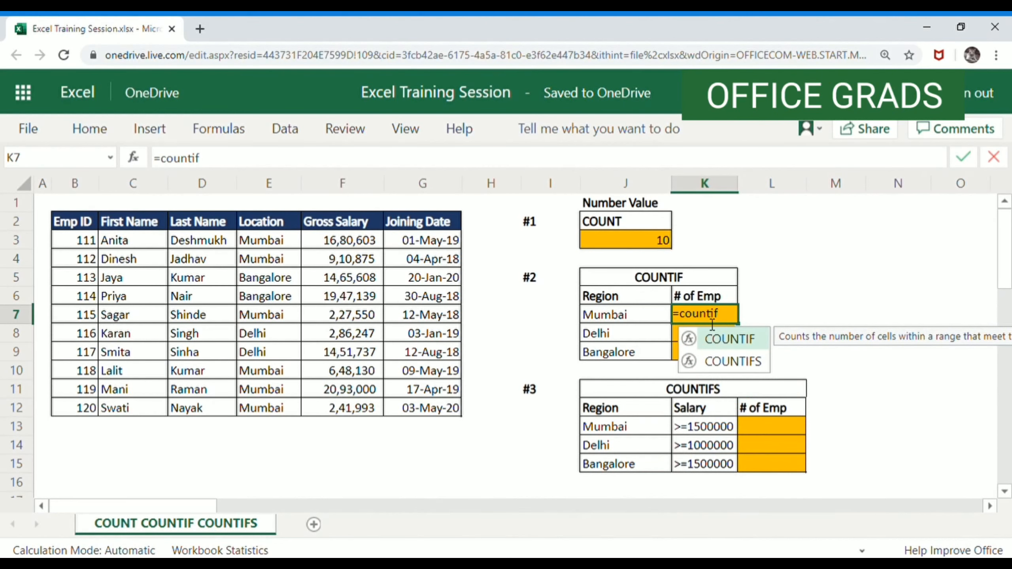
type("(")
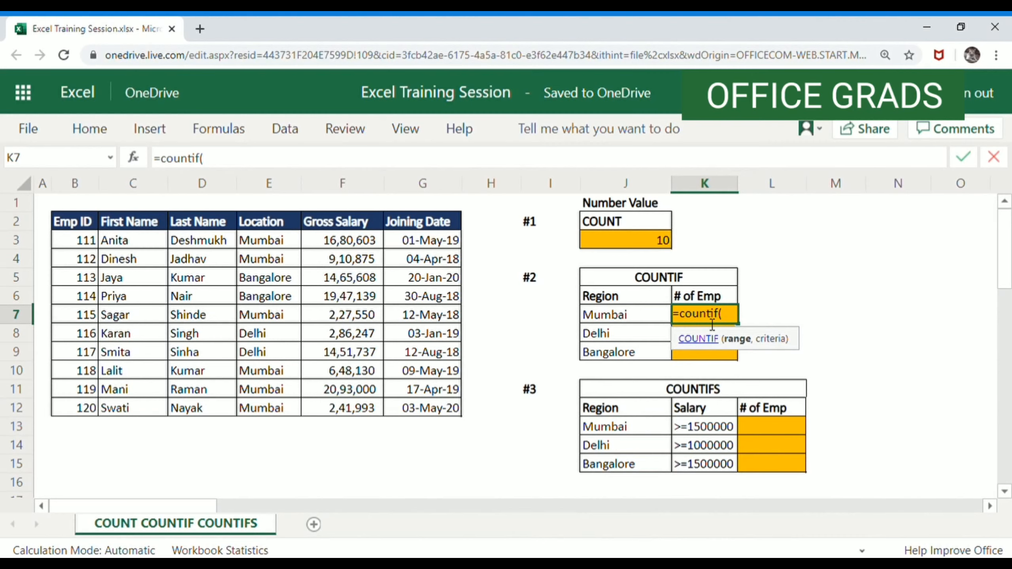
key("BackSpace")
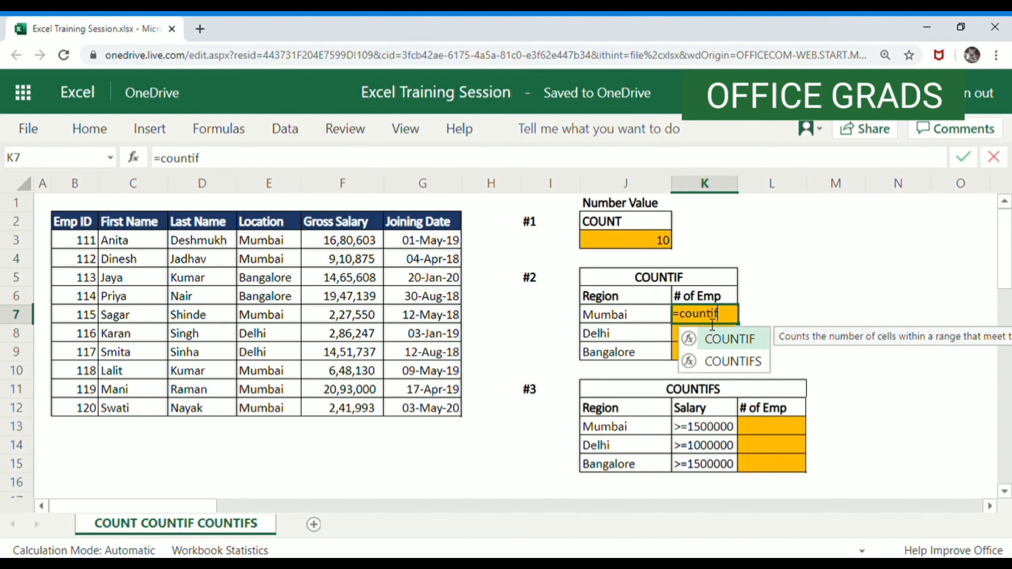
left_click(990, 506)
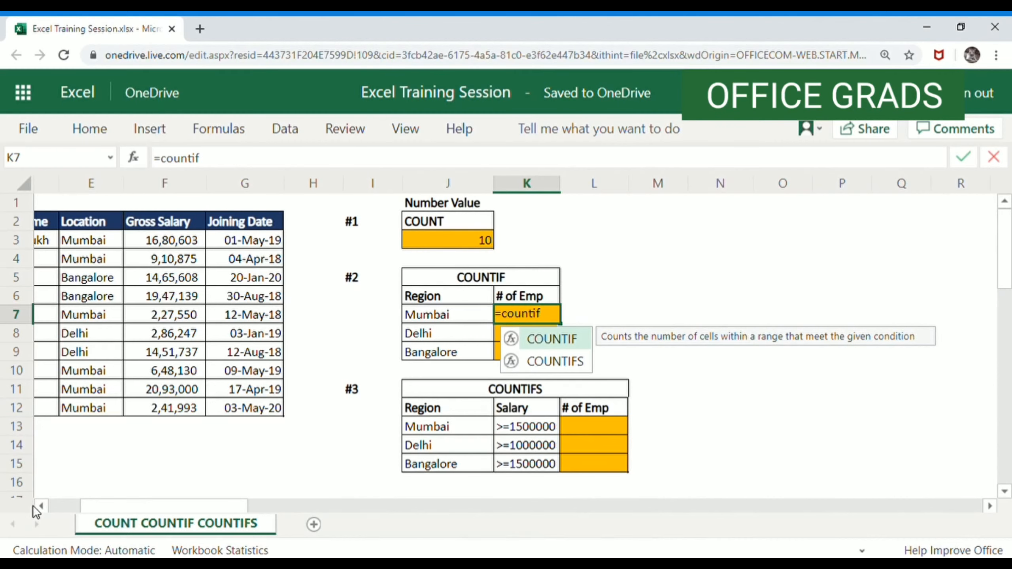
left_click(46, 508)
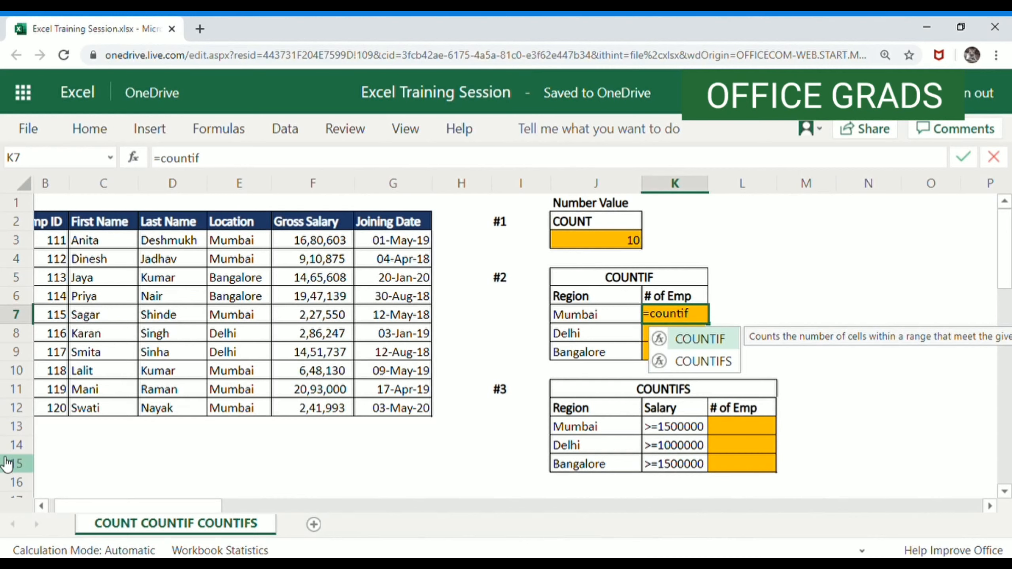
Complete the Mumbai formula in K7 as =COUNTIF(E3:E12,J7), with the Location column as range and the region cell as criteria
left_click(233, 157)
type("(")
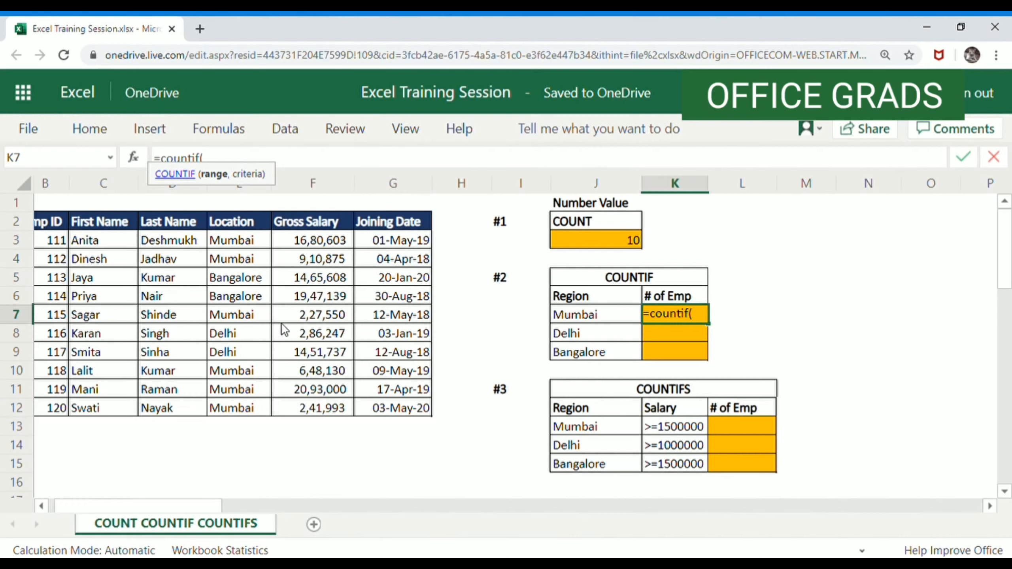
left_click(239, 242)
left_click_drag(239, 244, 242, 408)
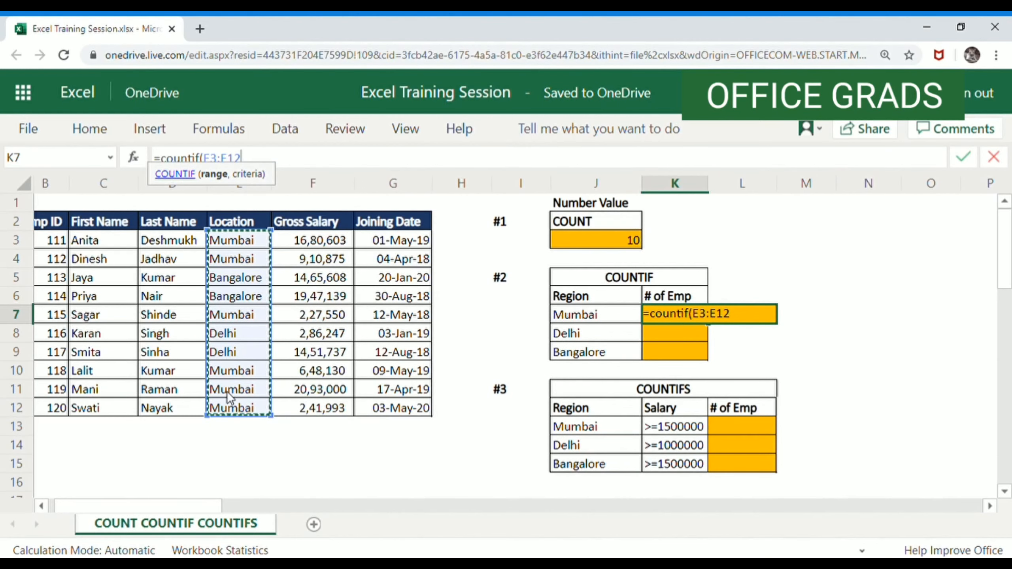
type(",")
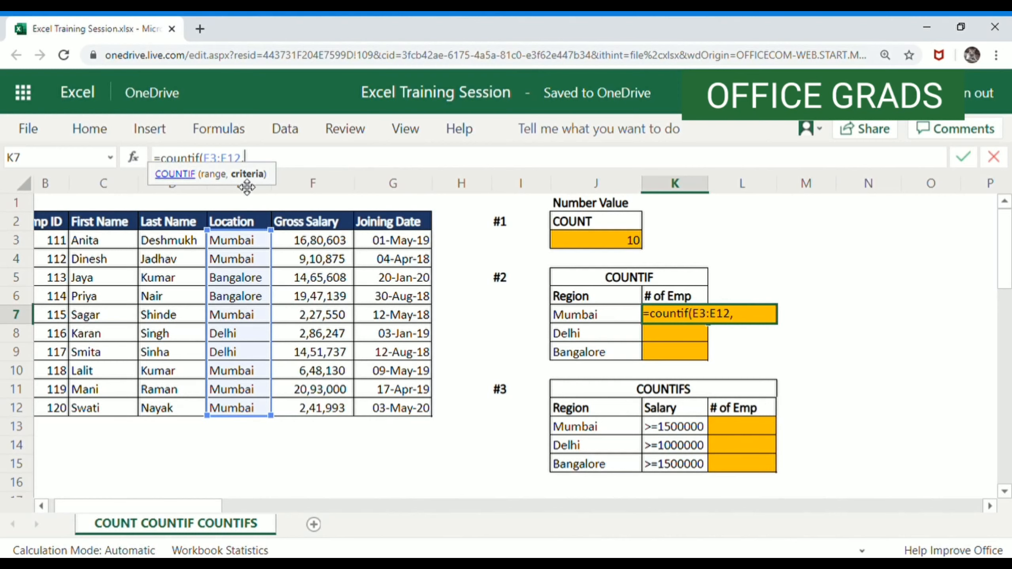
left_click(605, 315)
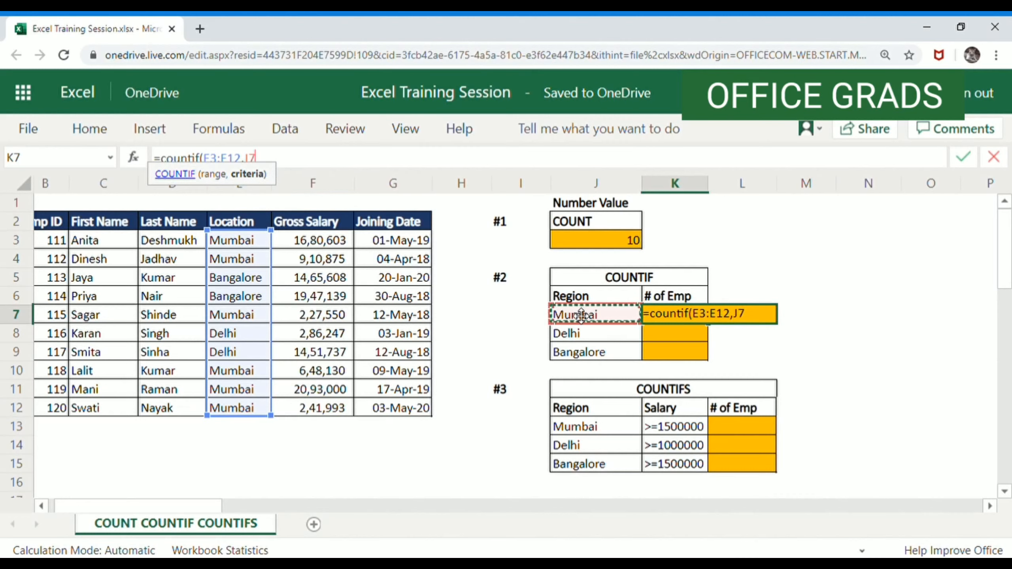
type(")")
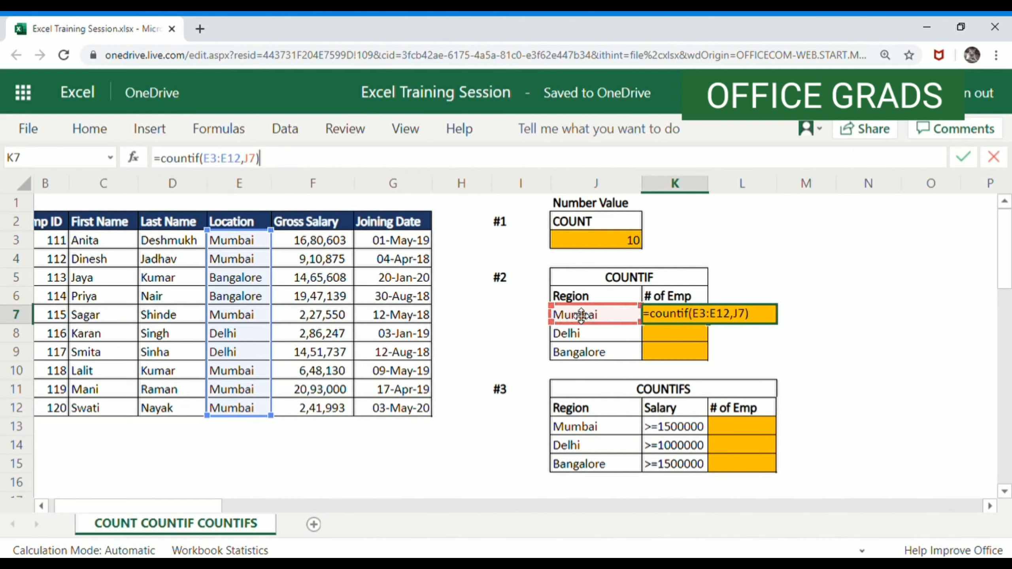
key("Return")
key("Up")
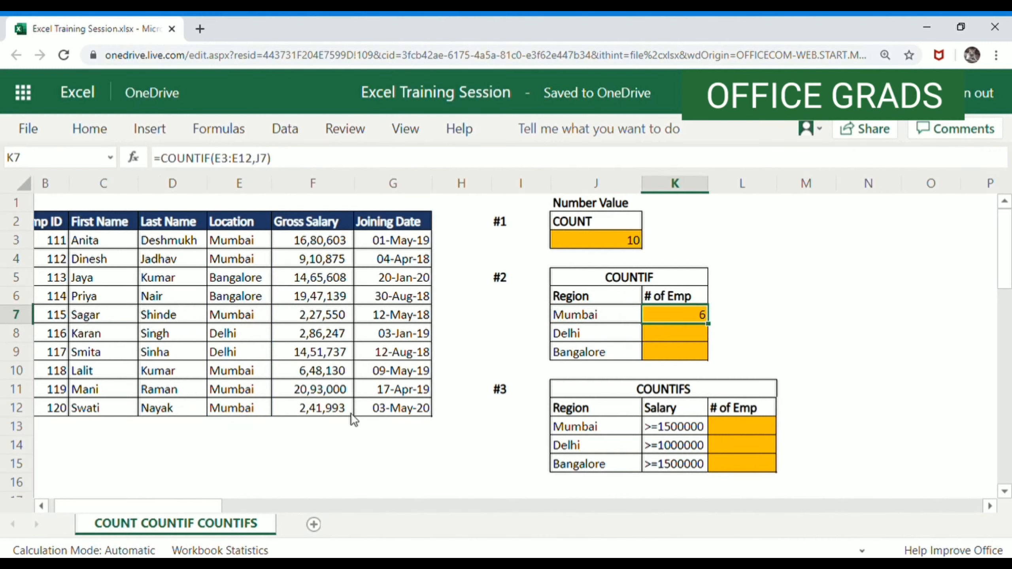
Check the COUNTIF result for Mumbai by going through each Mumbai entry in the Location column
left_click(238, 244)
left_click(242, 261)
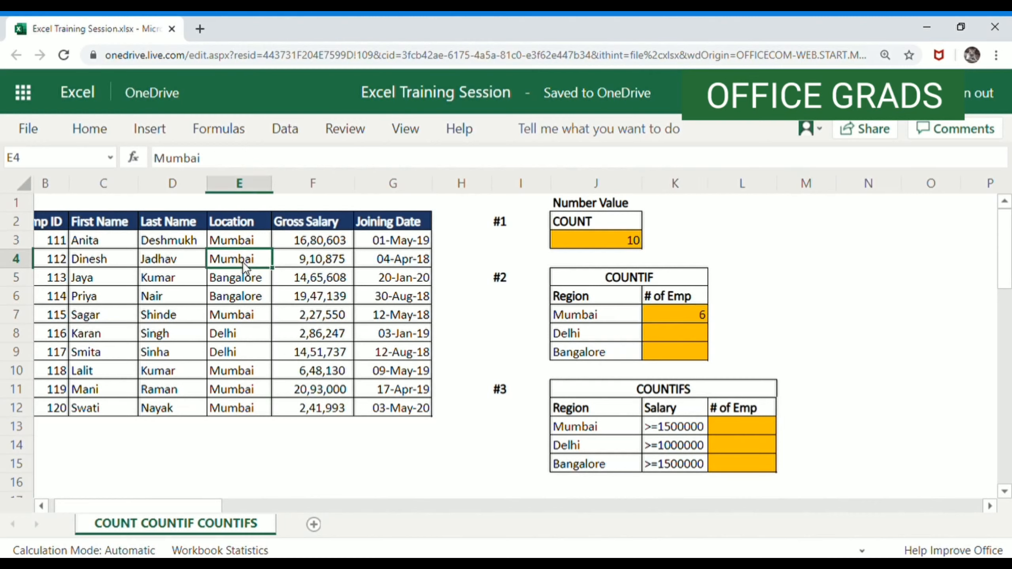
left_click(254, 370)
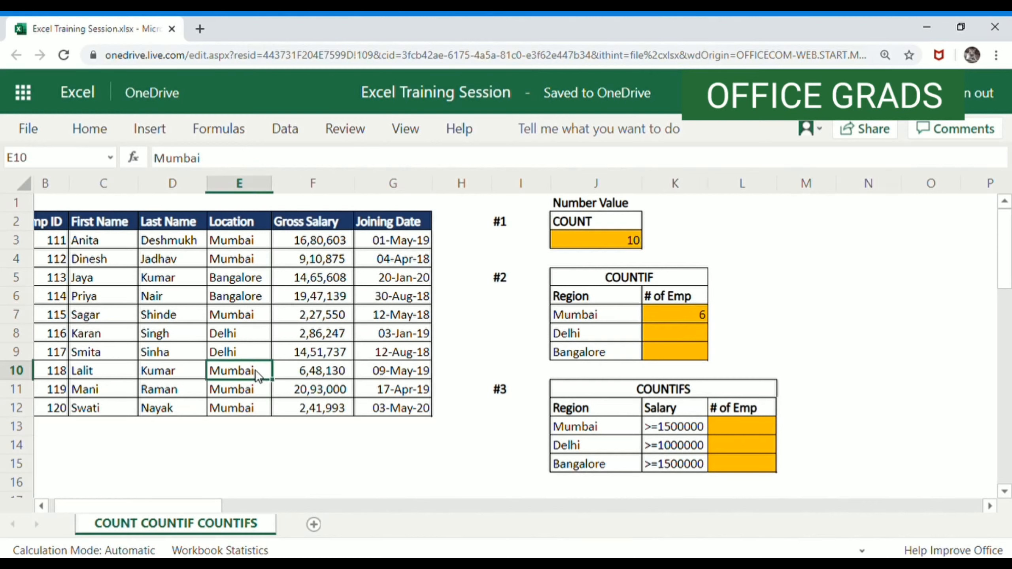
left_click(246, 392)
left_click(248, 410)
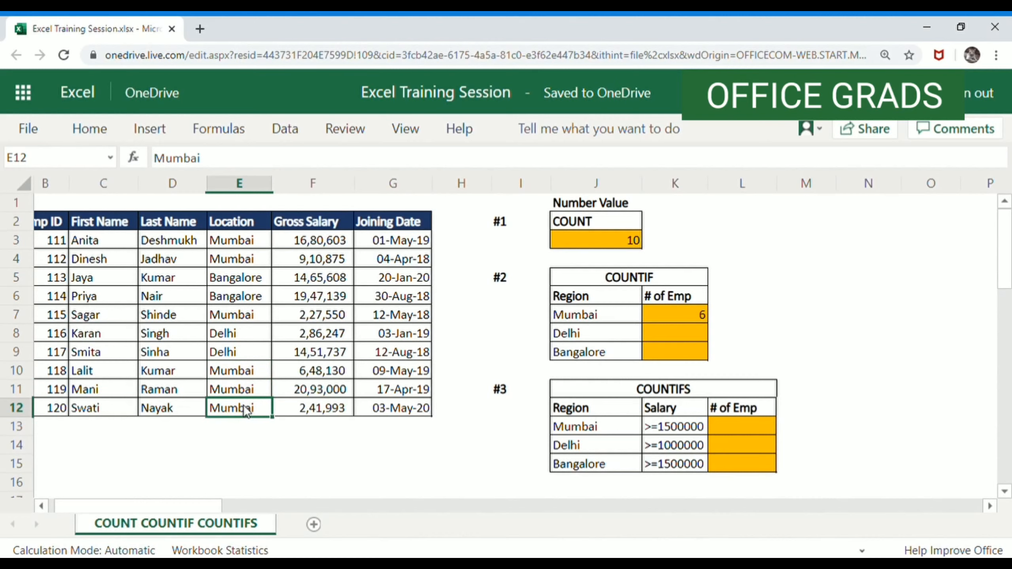
left_click(244, 319)
left_click(255, 241)
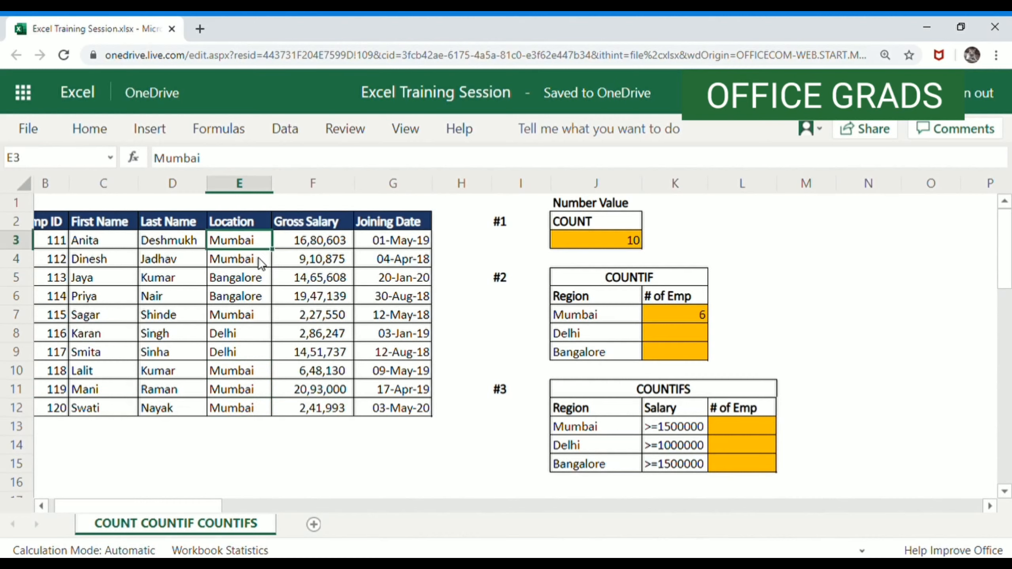
left_click(259, 262)
left_click(256, 315)
left_click(252, 372)
left_click(251, 391)
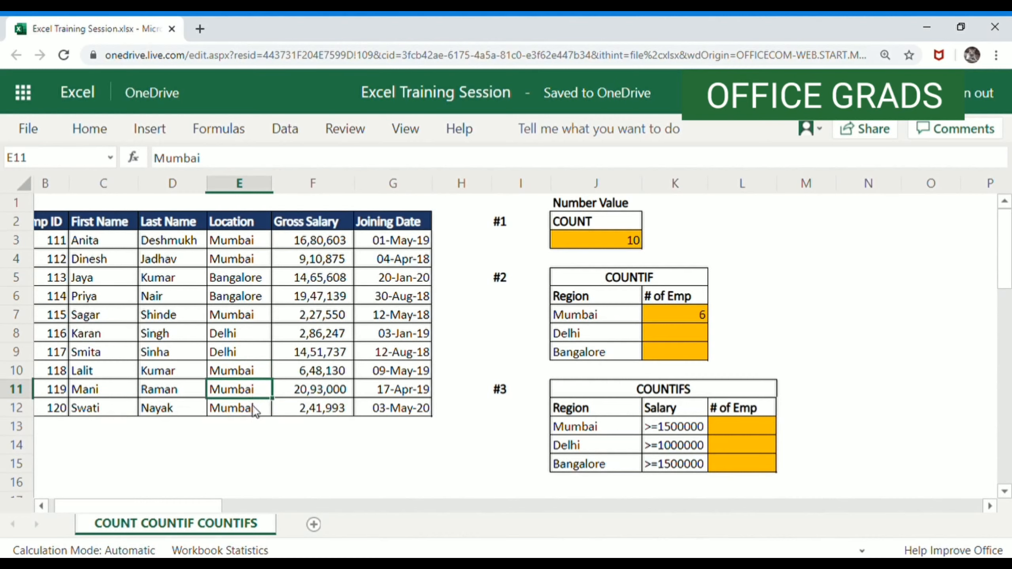
left_click(254, 409)
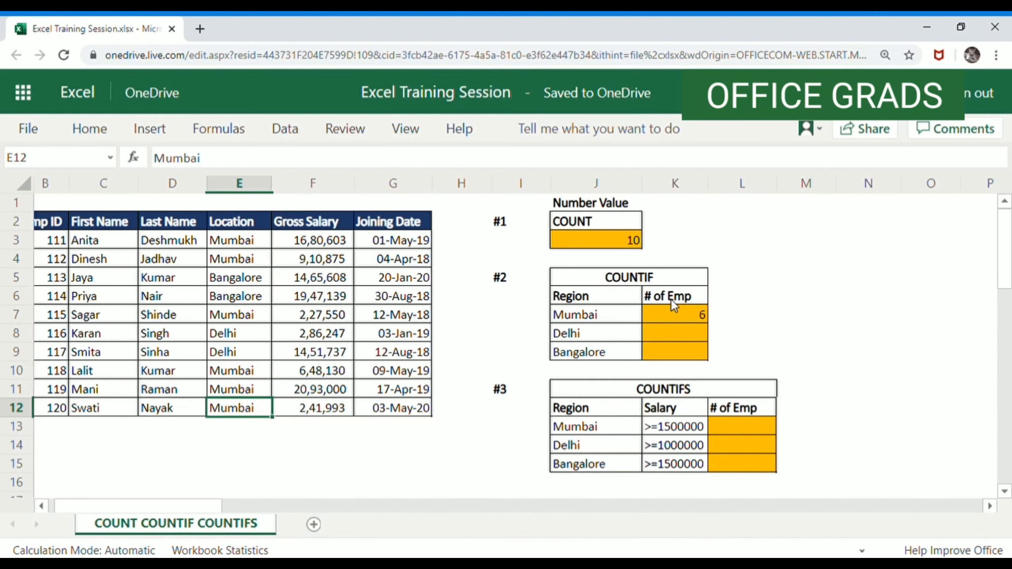
Copy the Mumbai COUNTIF formula from K7 down into K8 for Delhi
left_click(674, 314)
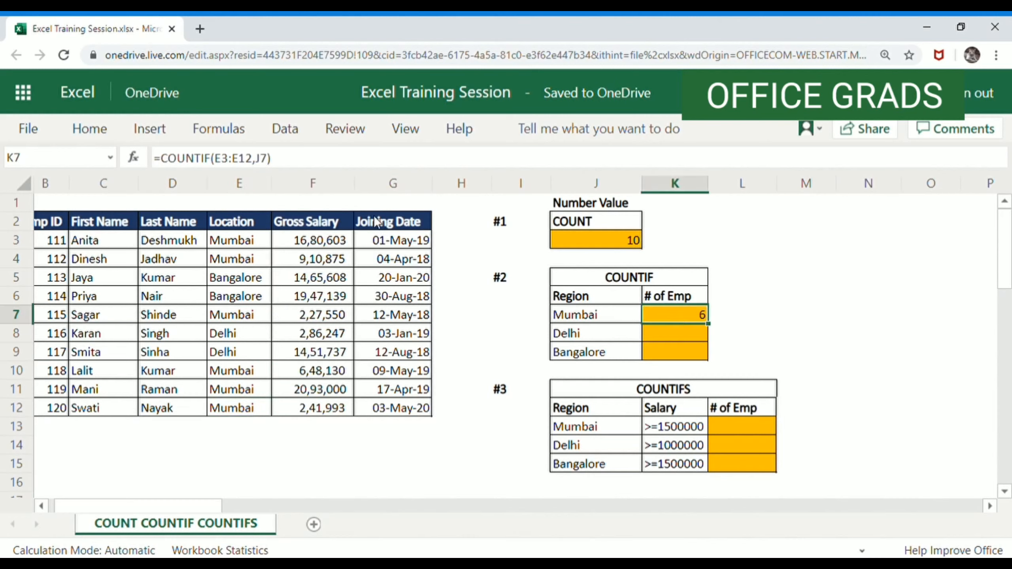
left_click(681, 340)
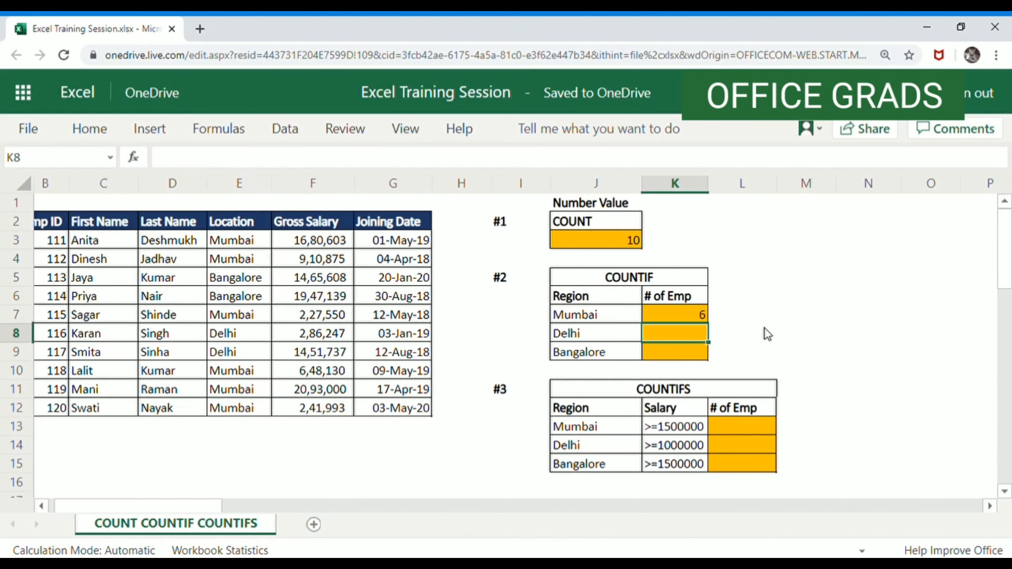
key("ctrl+d")
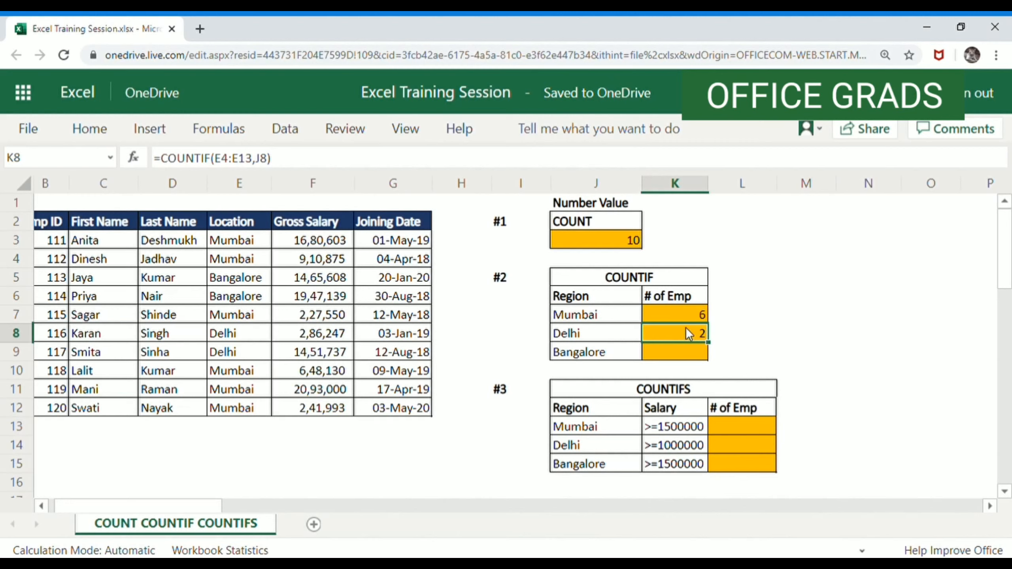
Compare the COUNTIF ranges in K7 and K8 and inspect which Location cells the Delhi formula covers
left_click(685, 315)
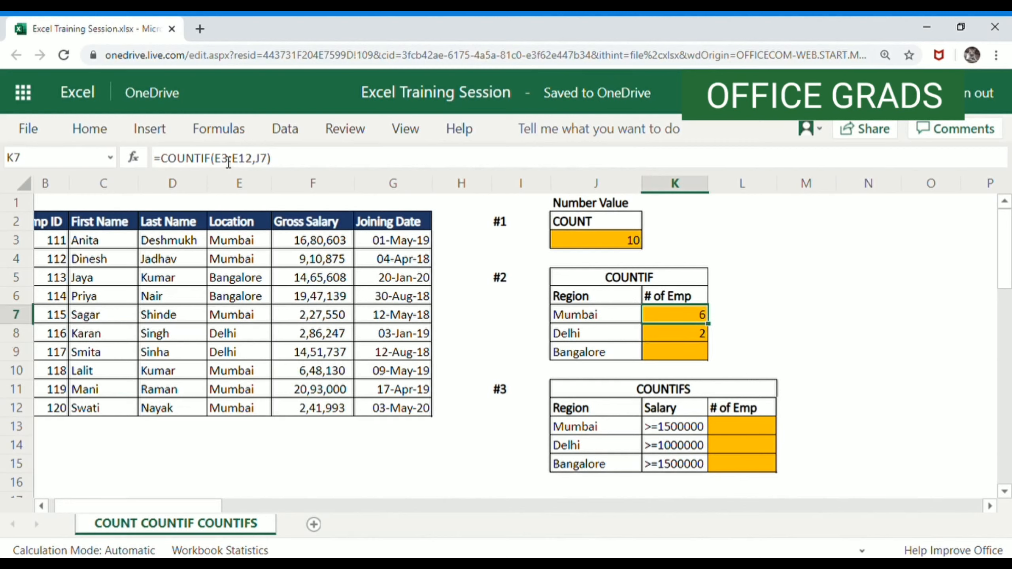
left_click(687, 337)
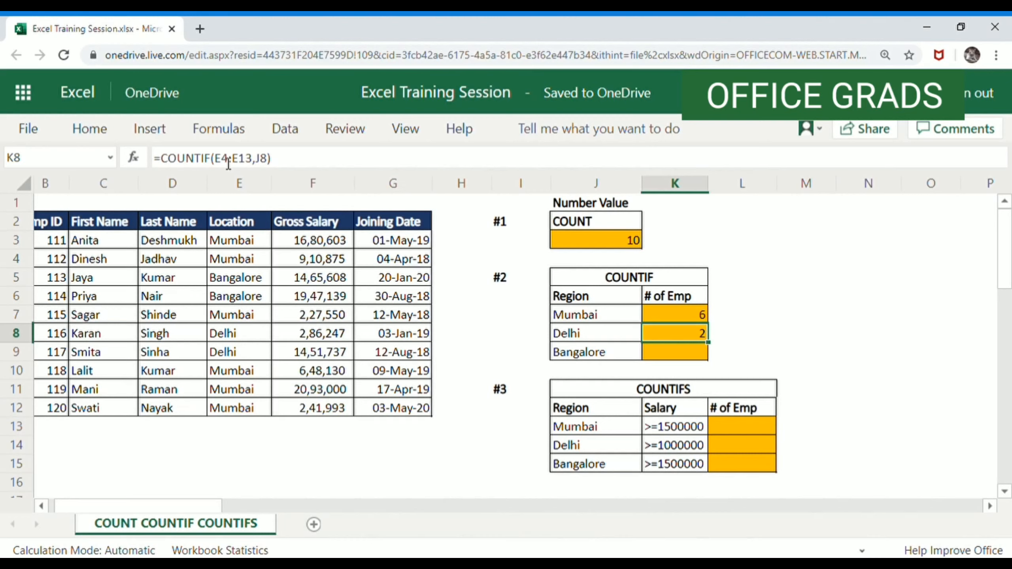
left_click(294, 164)
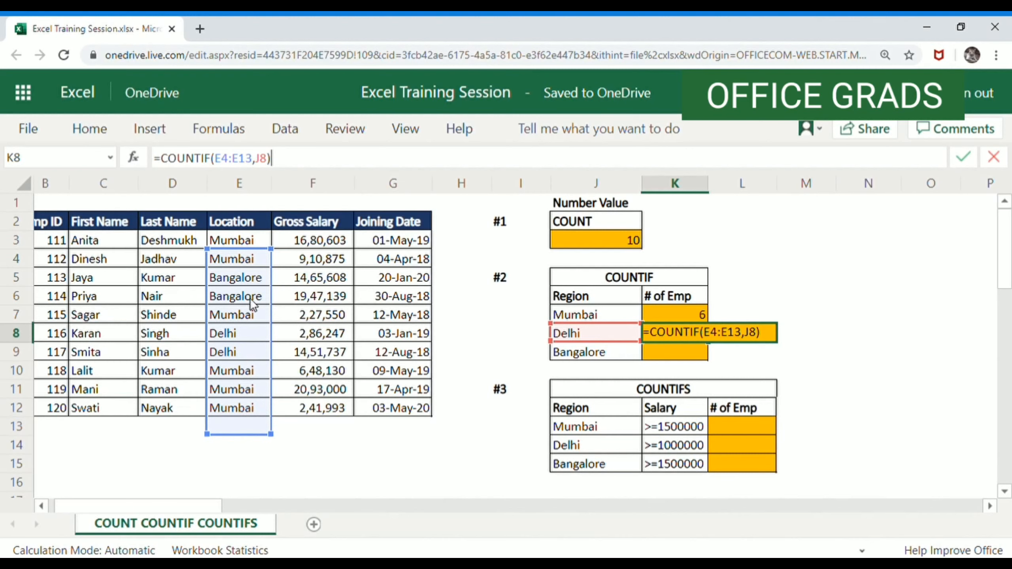
key("ctrl+Return")
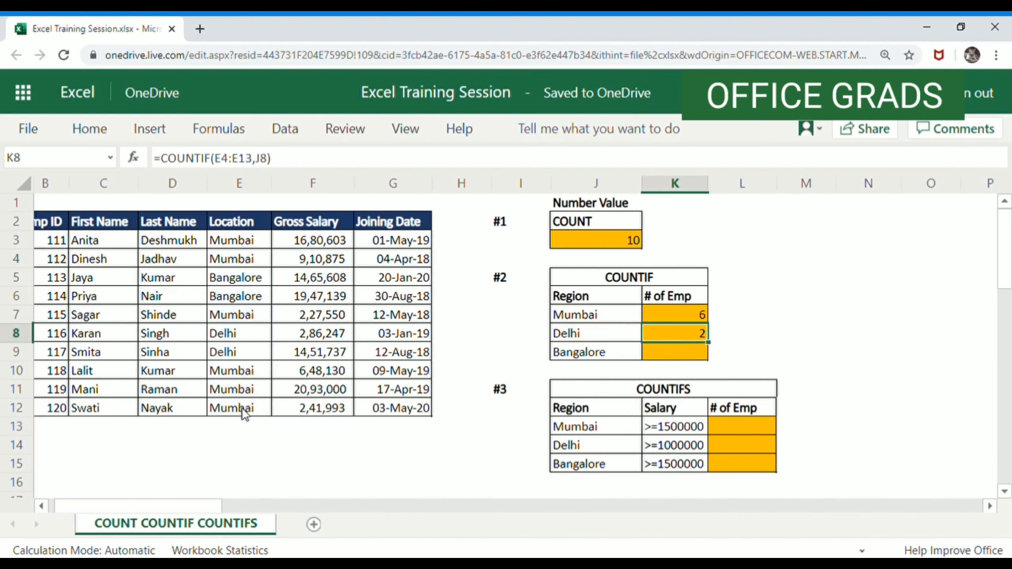
Lock the Location range in the Mumbai formula in K7 with absolute references, giving =COUNTIF($E$3:$E$12,J7)
key("Up")
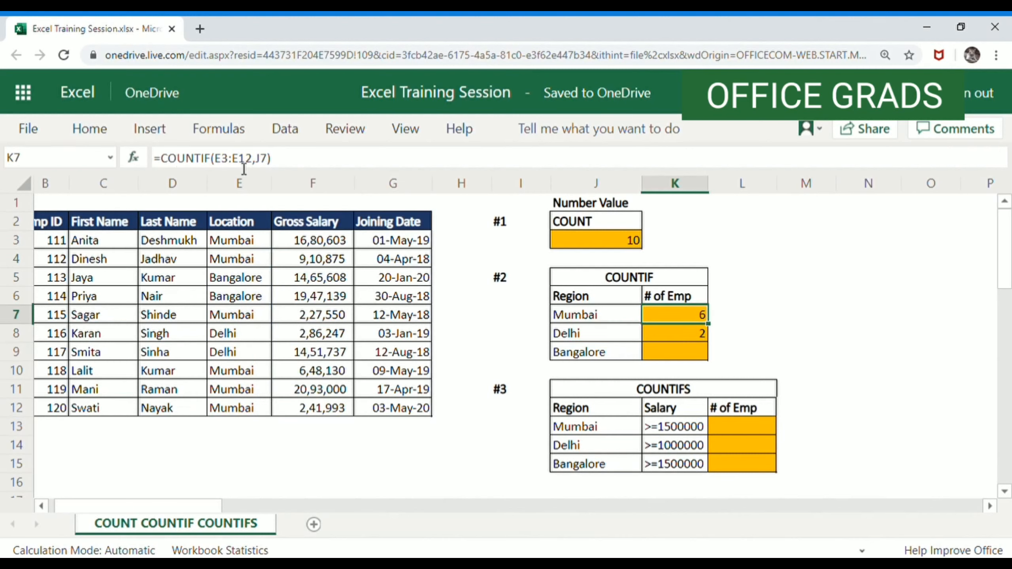
left_click(256, 159)
left_click_drag(257, 160, 218, 159)
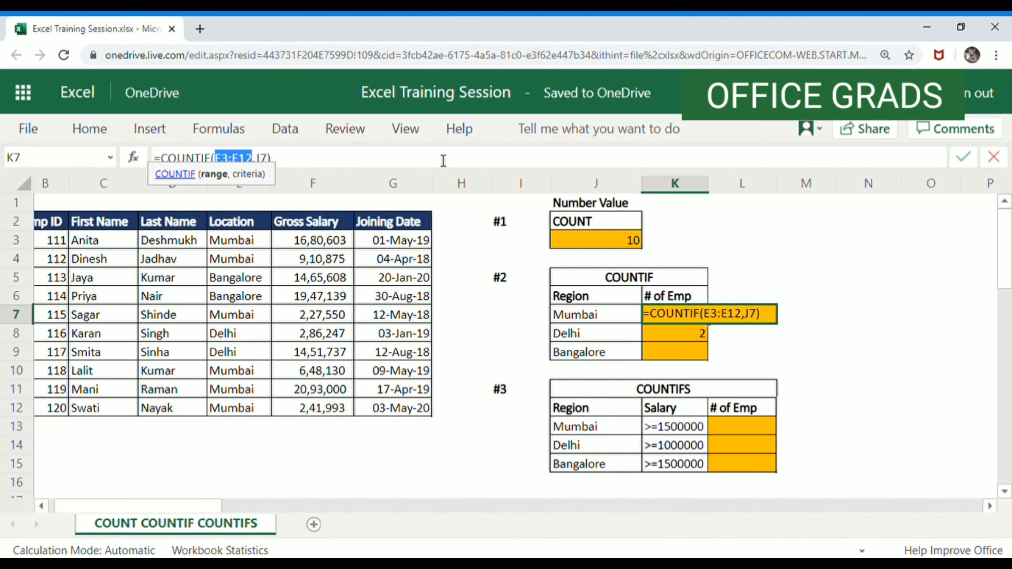
key("F4")
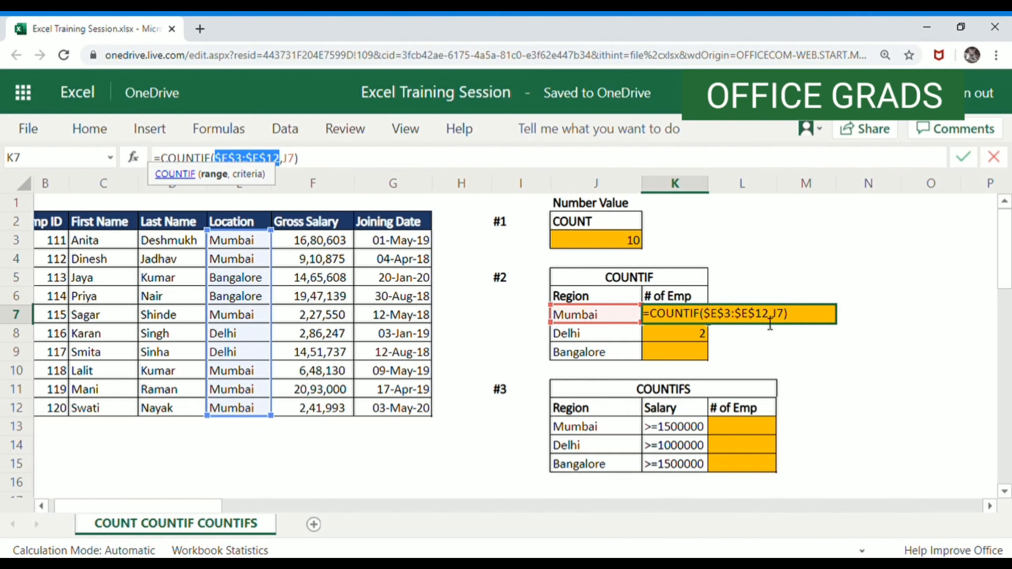
key("ctrl+Return")
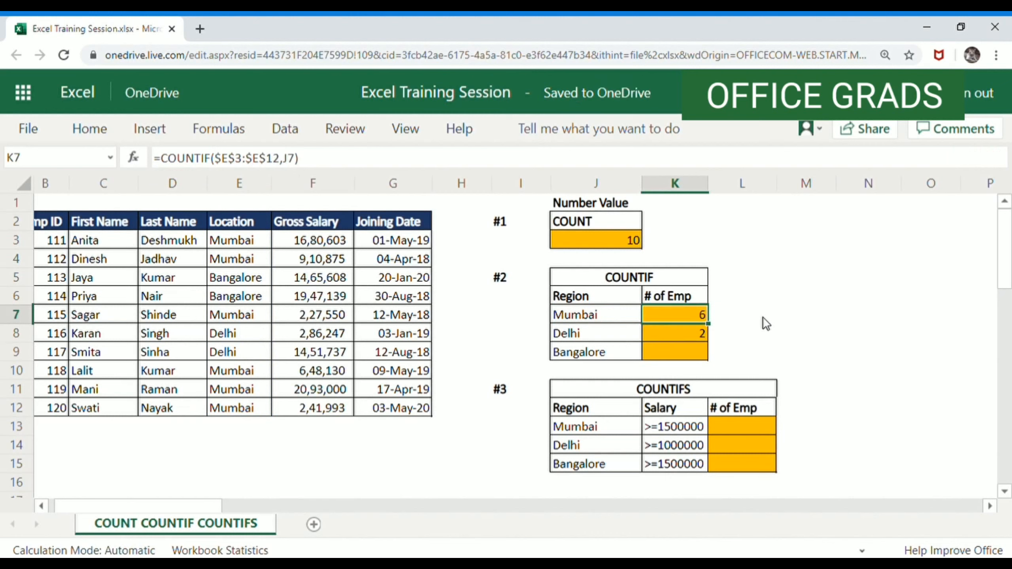
left_click(260, 158)
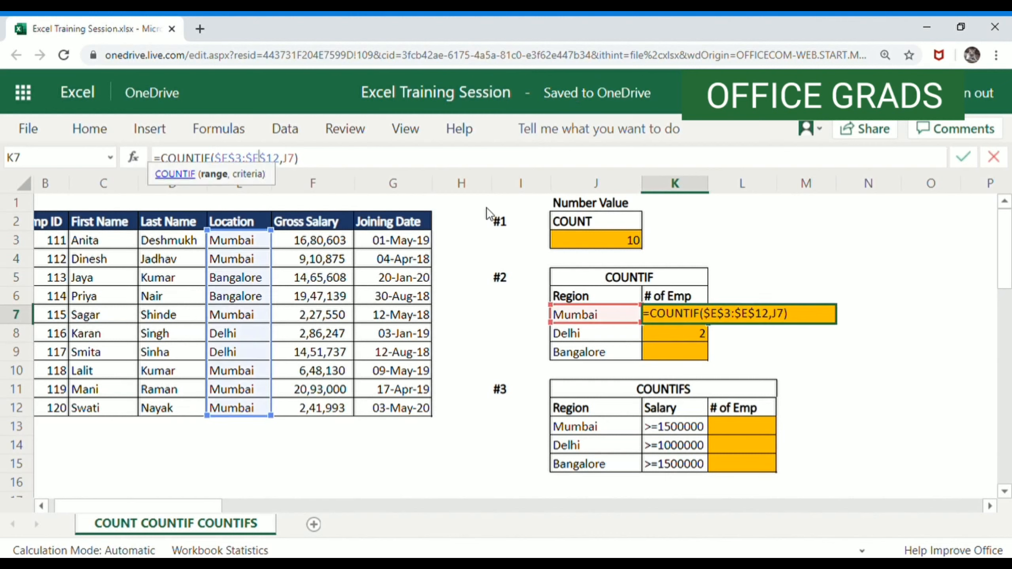
key("ctrl+Return")
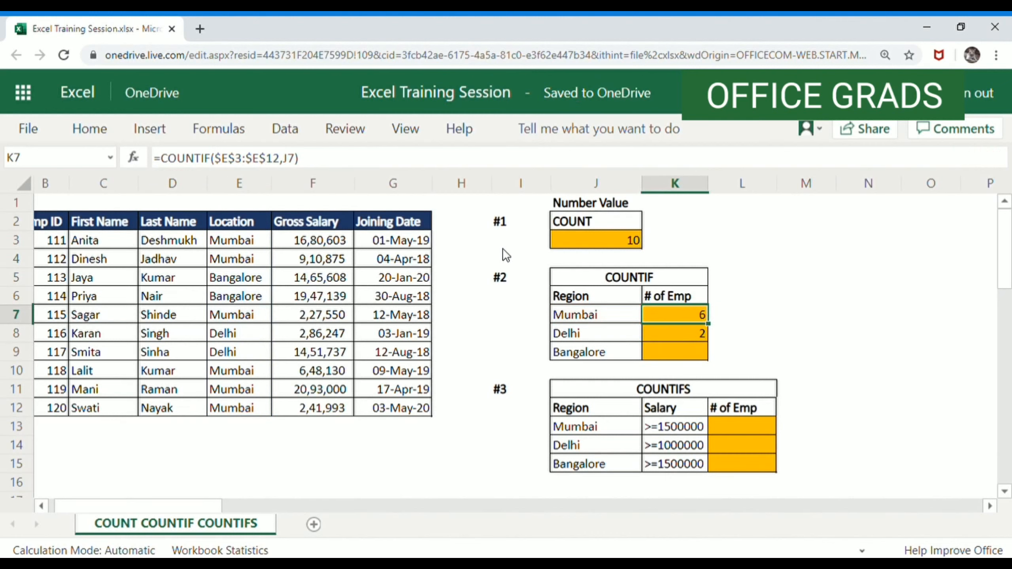
Fill the COUNTIF formula from K7 down through K9 for Delhi and Bangalore
key("shift+Down")
key("shift+Down")
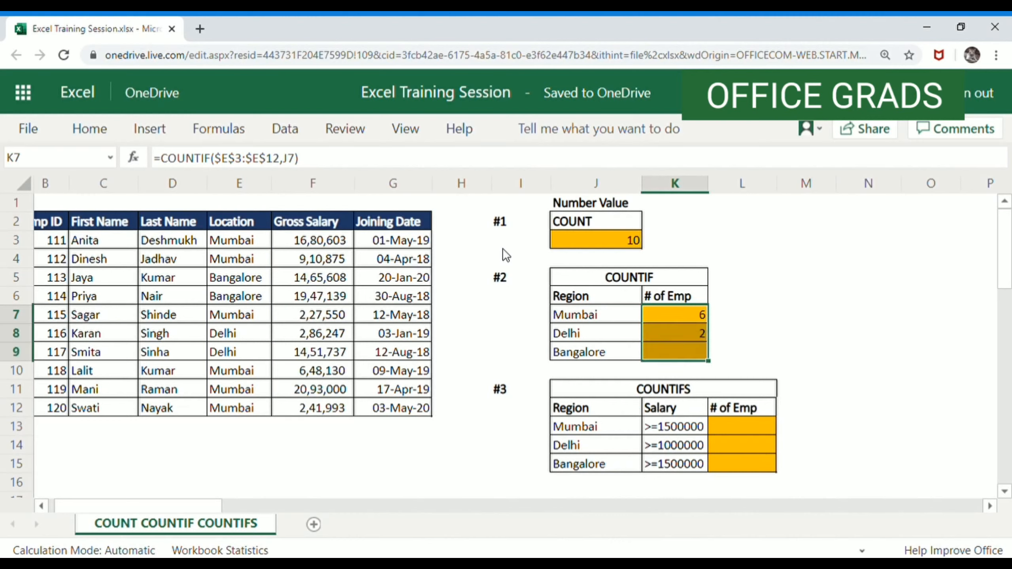
key("ctrl+d")
Check the Delhi and Bangalore COUNTIF results against their matching entries in the Location column
left_click(689, 331)
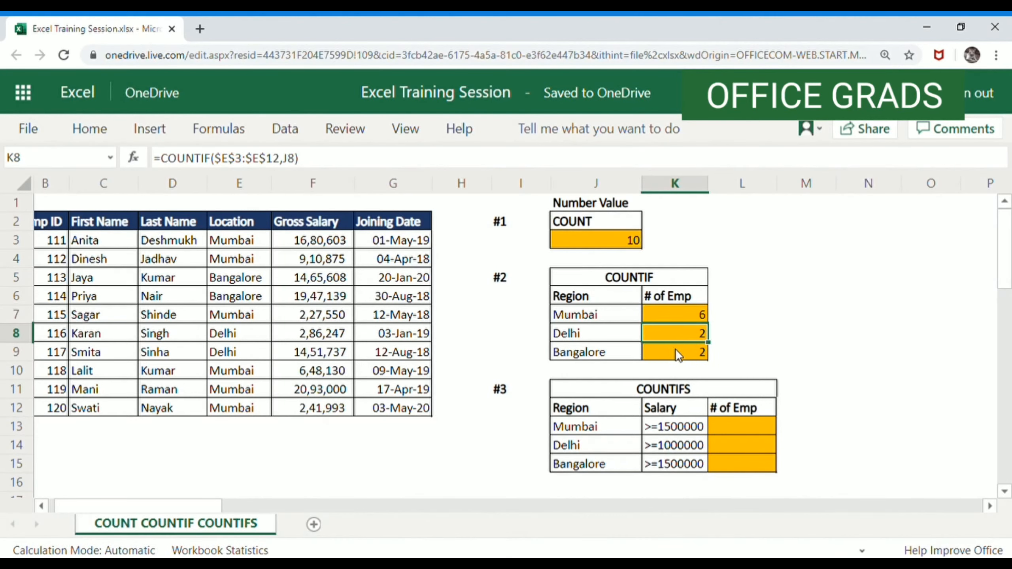
left_click_drag(238, 333, 241, 351)
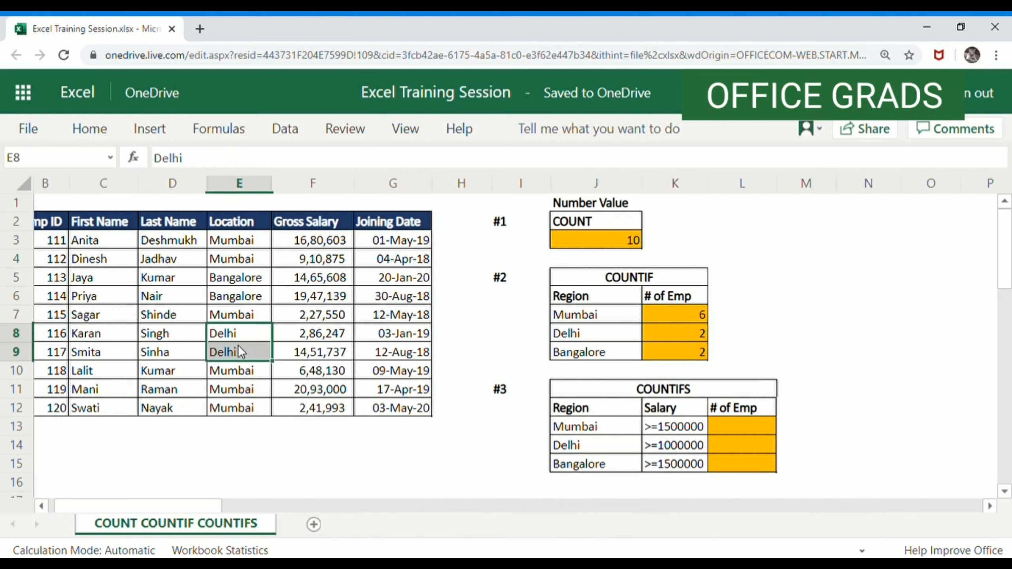
left_click(673, 354)
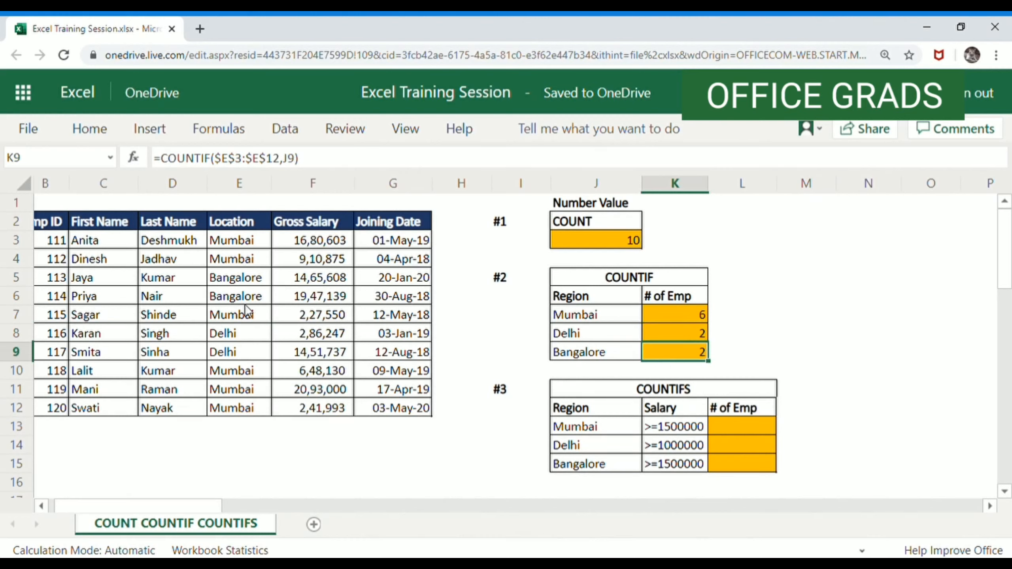
left_click_drag(257, 284, 260, 308)
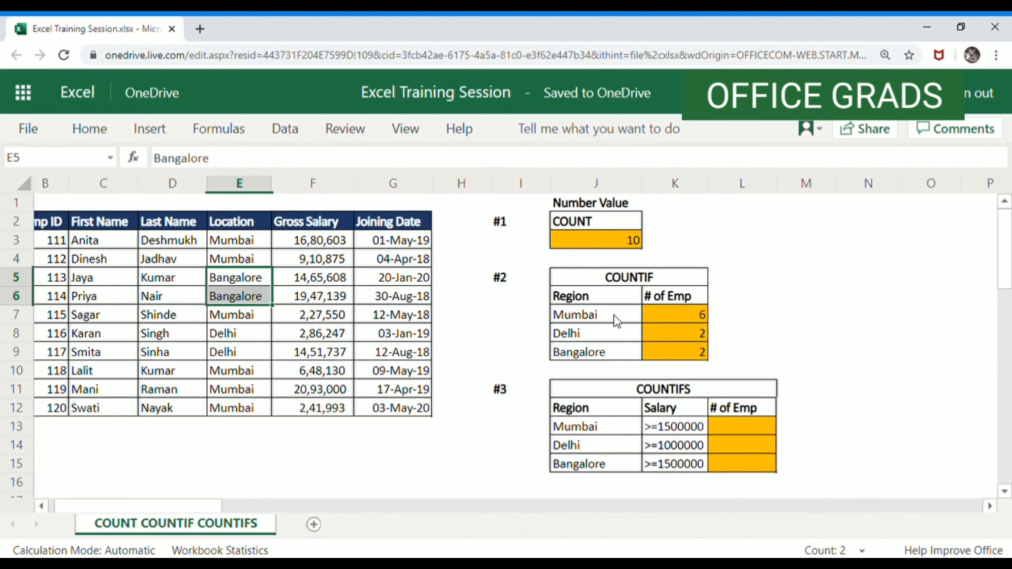
Compare the sum of the three regional counts in K7:K9 with the COUNT result in J3
left_click(694, 302)
left_click_drag(688, 313, 680, 354)
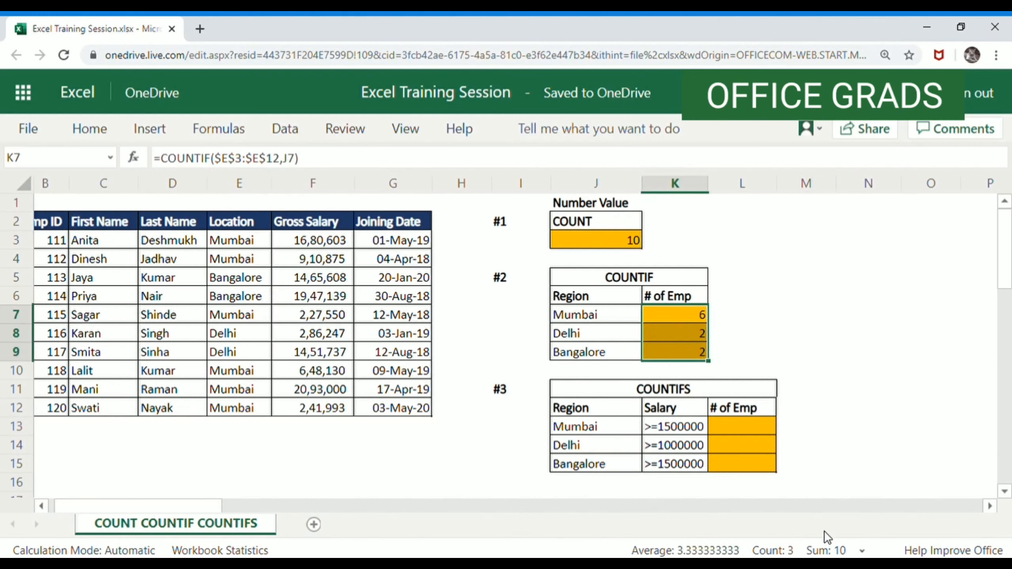
left_click(606, 238)
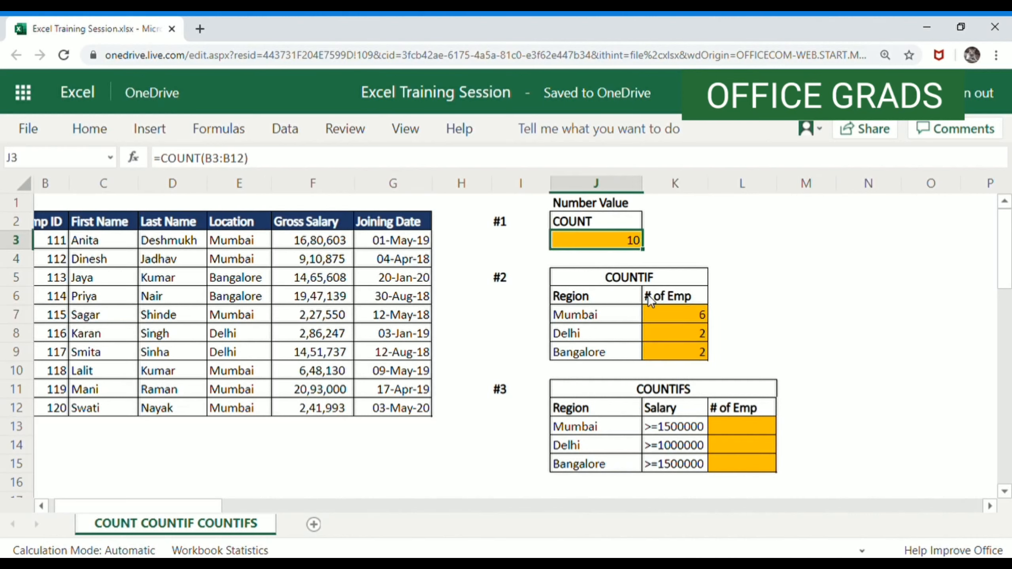
Review the Mumbai, Delhi and Bangalore employee counts in the COUNTIF table and the formula behind them
left_click(686, 315)
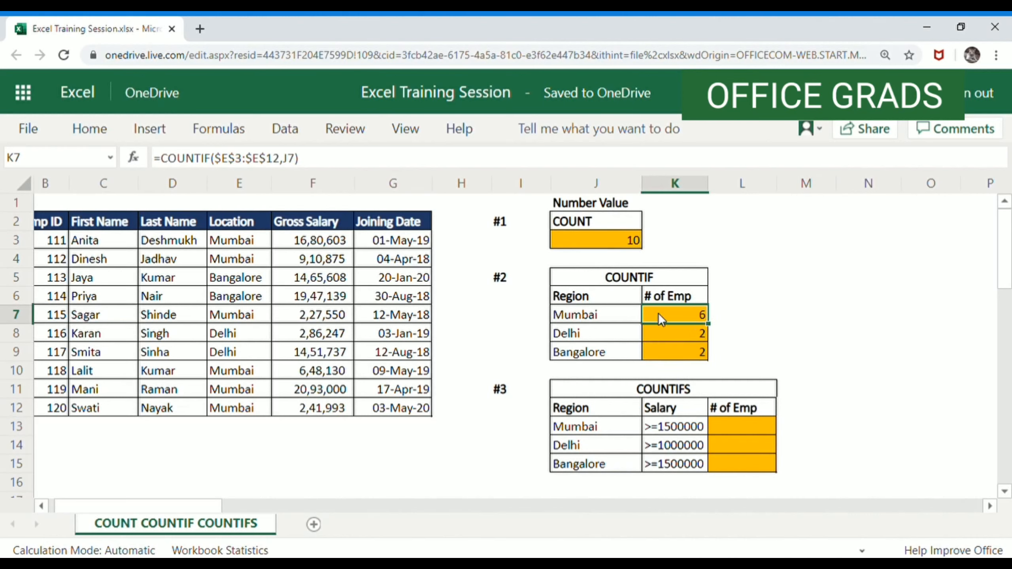
left_click(671, 331)
left_click_drag(671, 331, 596, 336)
left_click(663, 354)
left_click_drag(664, 354, 597, 353)
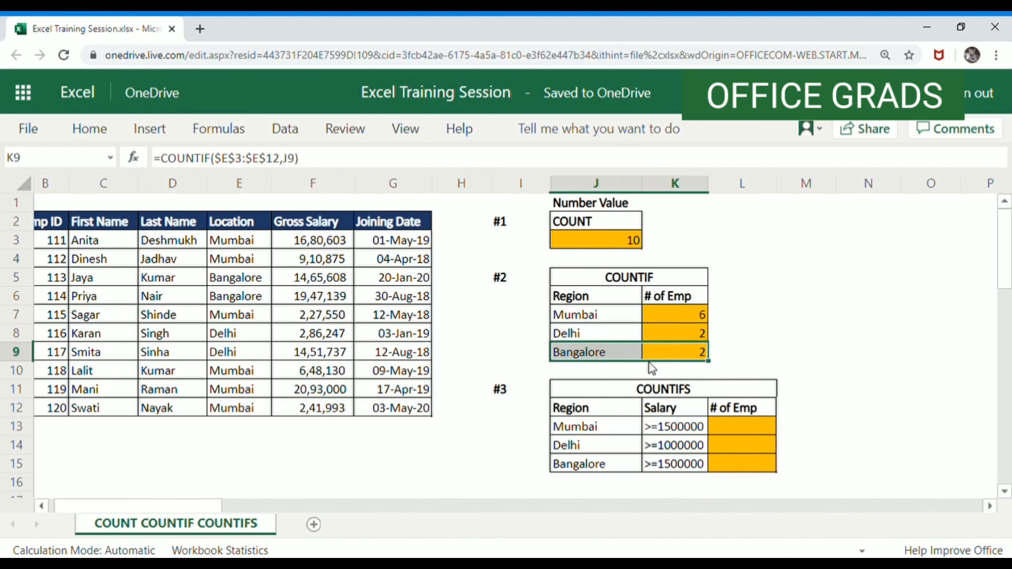
left_click_drag(673, 309, 680, 357)
left_click_drag(688, 315, 691, 353)
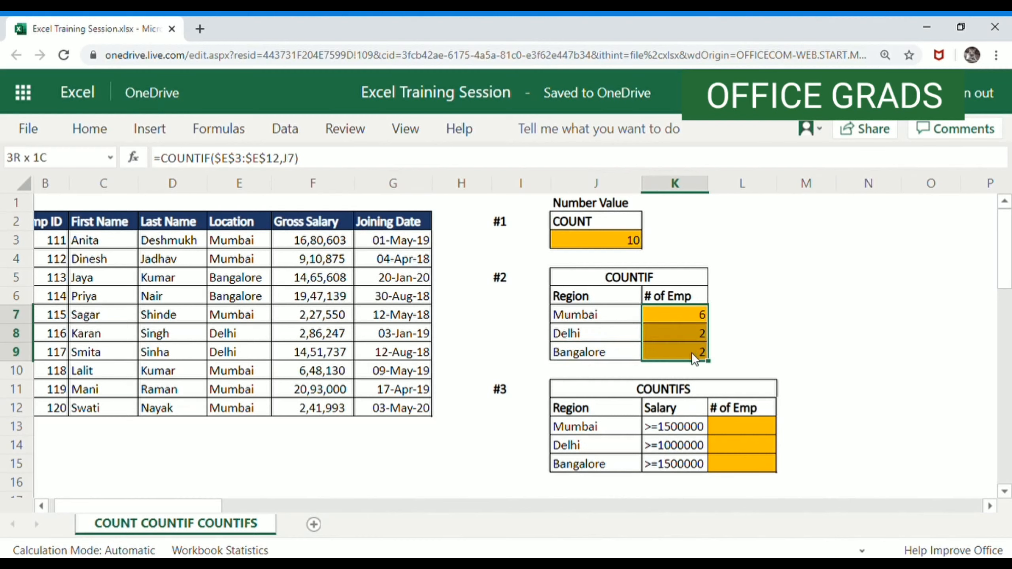
left_click(358, 164)
key("Escape")
left_click(702, 319)
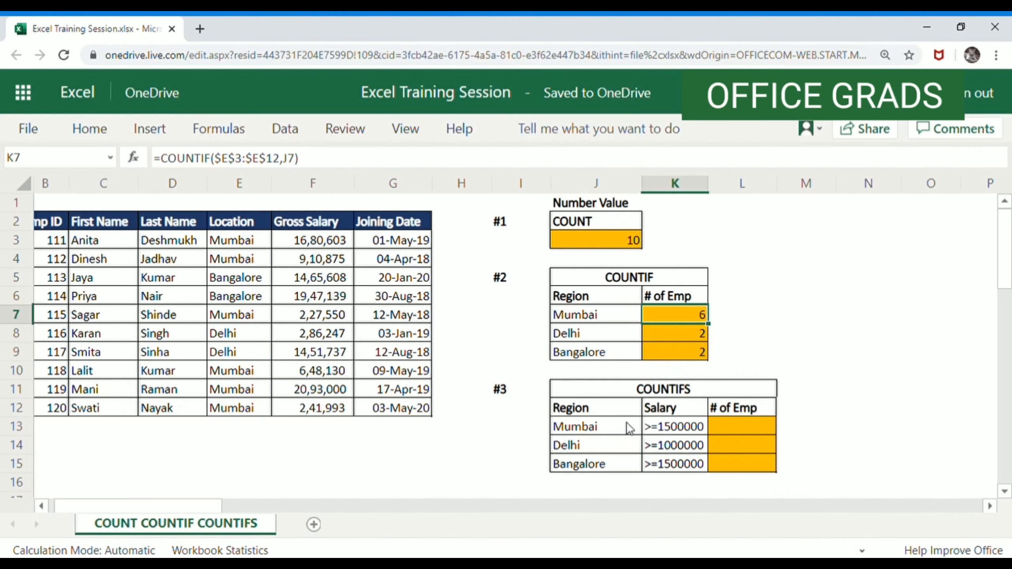
Review the COUNTIFS table's heading and its Mumbai row, with the region in J13 and the >=1500000 salary criterion in K13
left_click(604, 430)
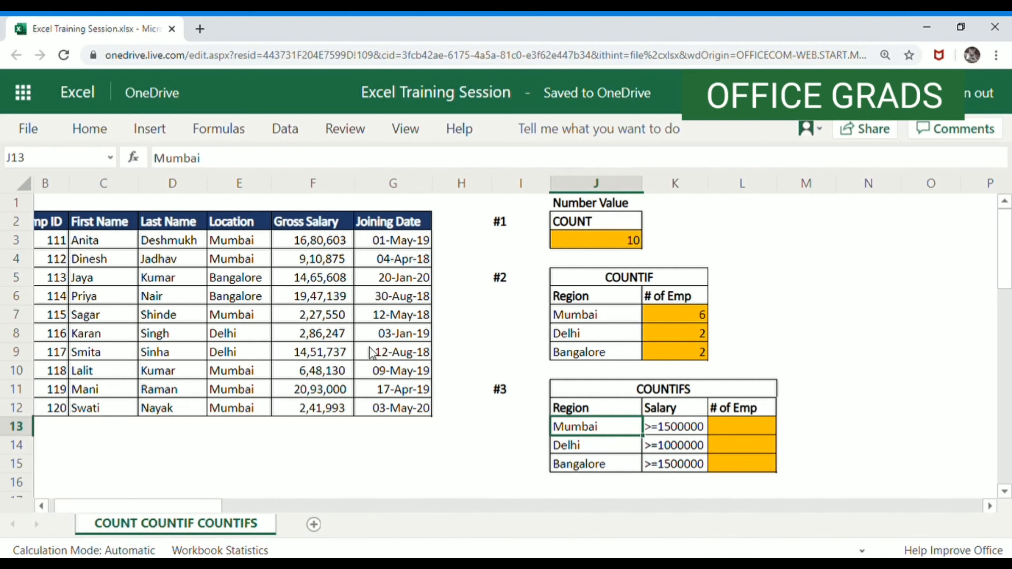
left_click(661, 434)
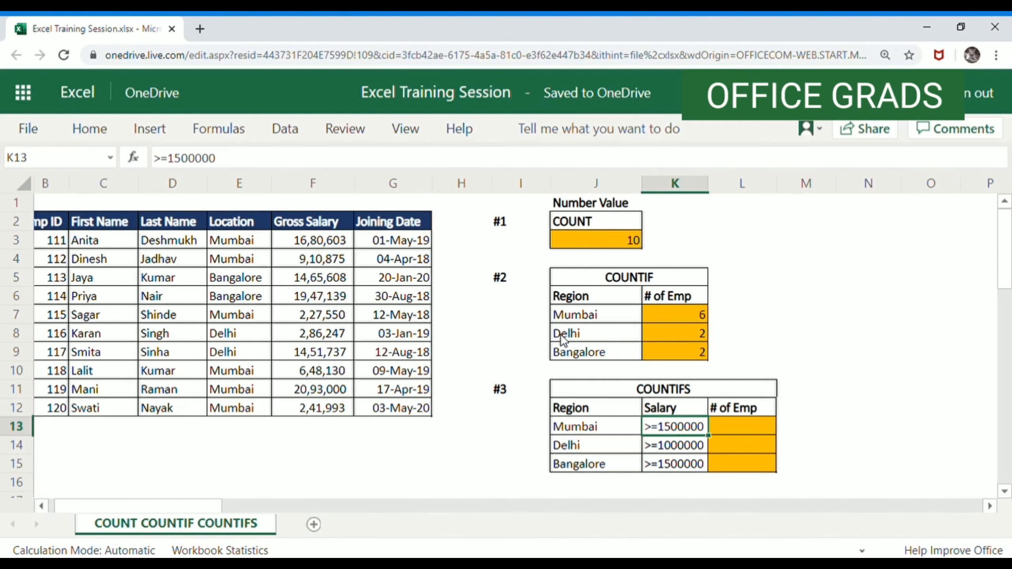
left_click(589, 430)
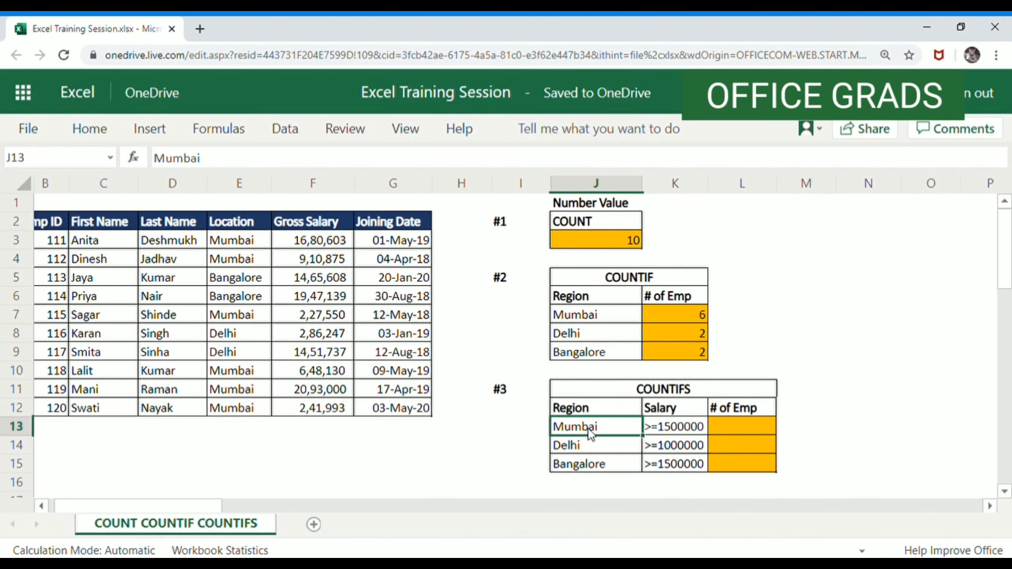
left_click(671, 431)
left_click(610, 429)
left_click(671, 430)
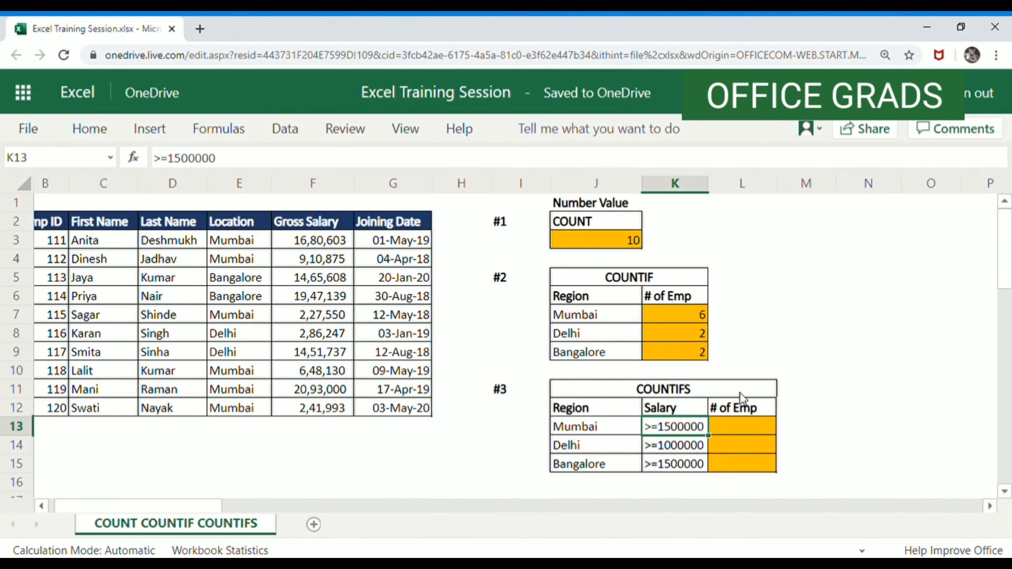
left_click(585, 391)
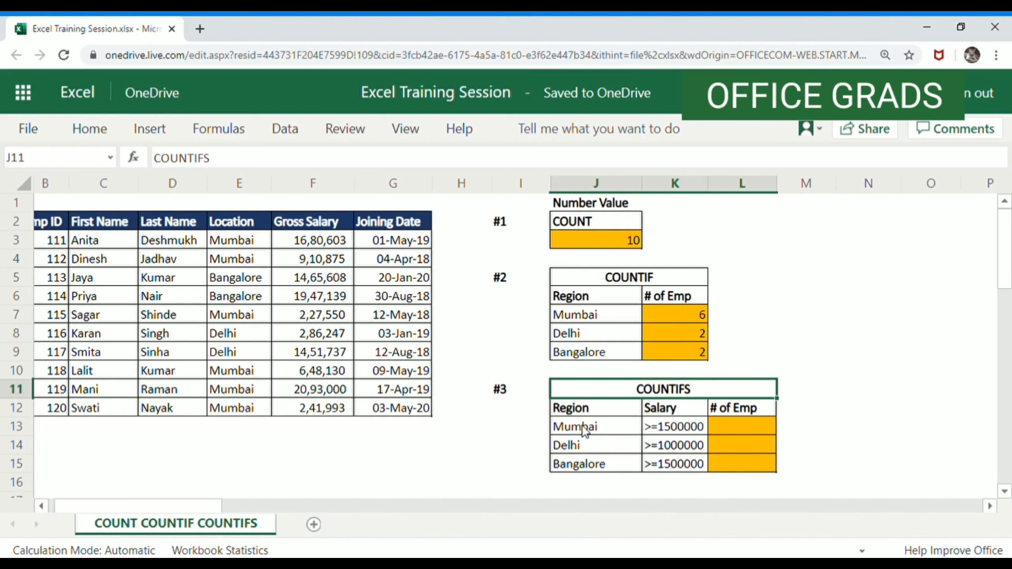
Start a COUNTIFS formula in L13 for the Mumbai employees and read the function's full description
left_click(751, 430)
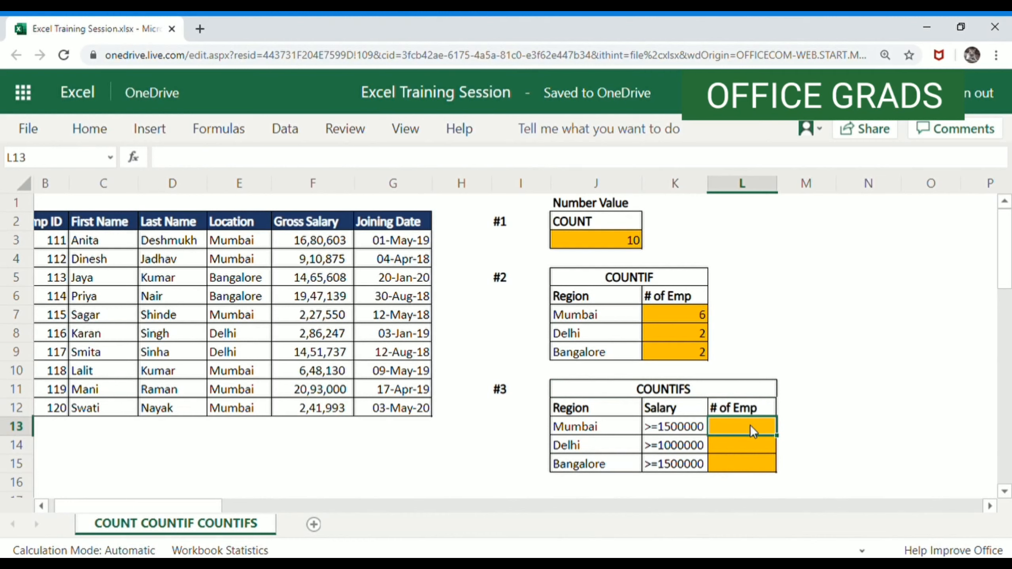
type("=coun")
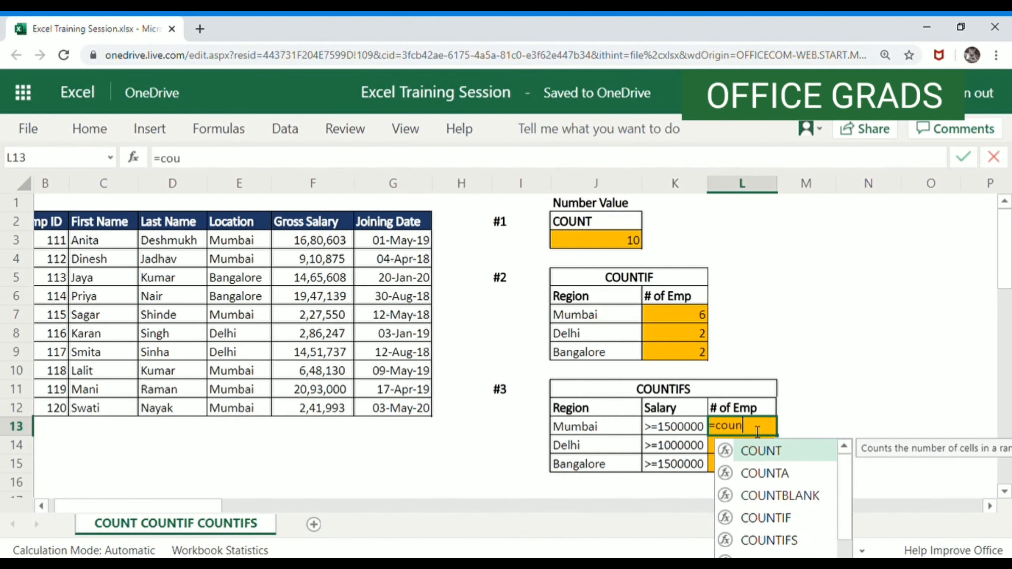
type("tifs")
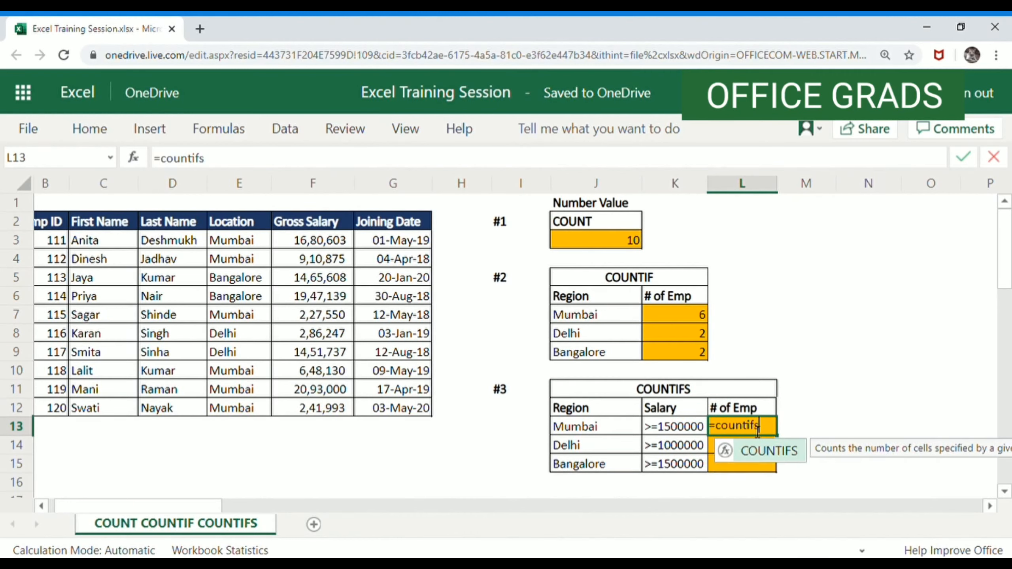
left_click(990, 508)
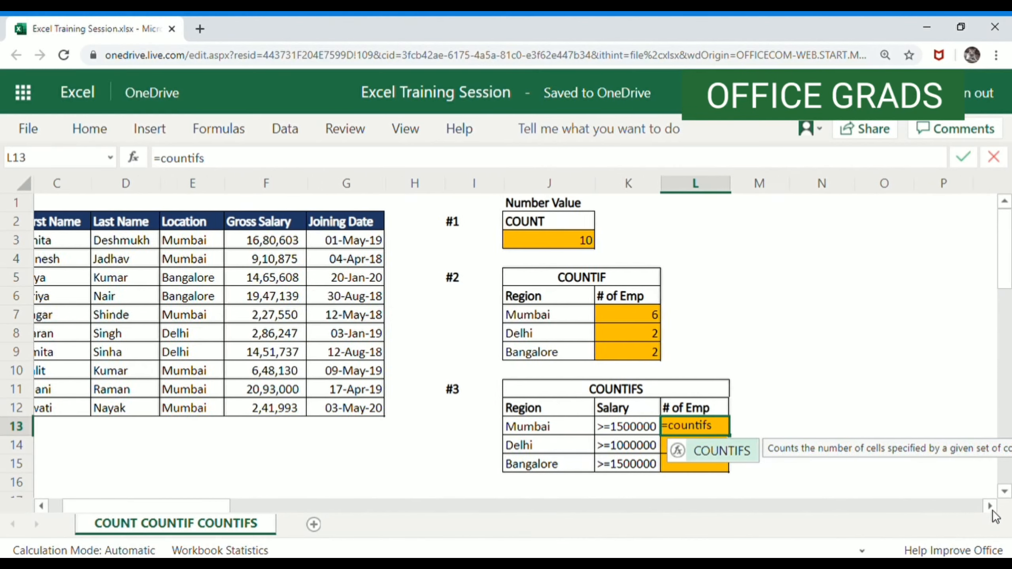
left_click(991, 506)
left_click(990, 506)
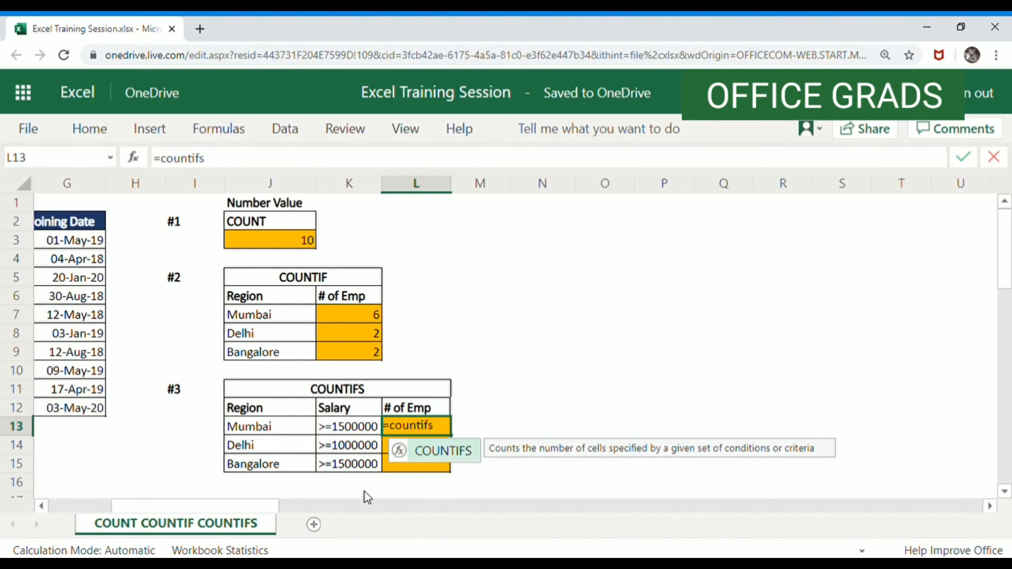
left_click_drag(237, 503, 132, 502)
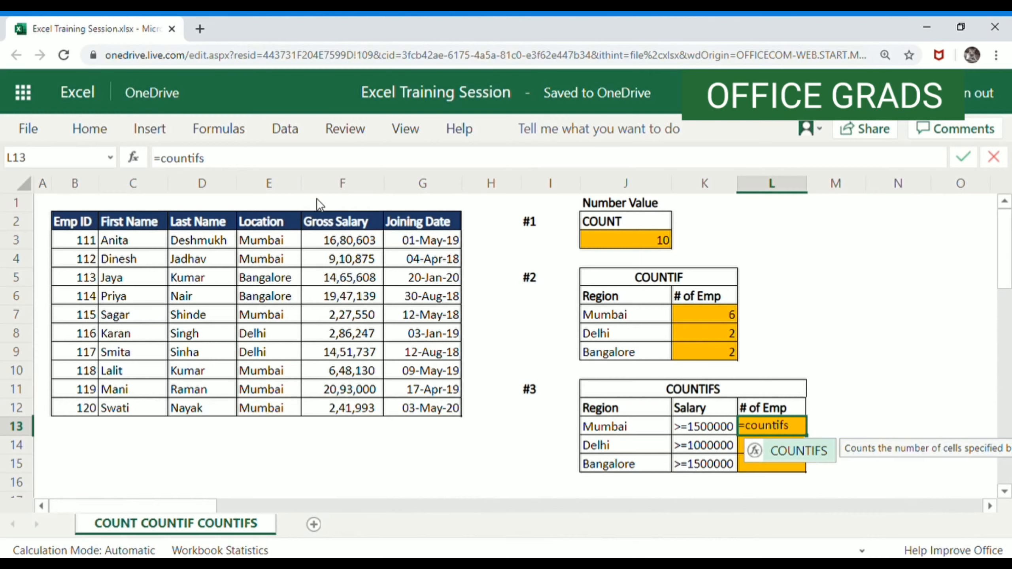
Give the COUNTIFS formula in L13 the absolute Location range $E$3:$E$12 with region cell J13 as its first criterion
left_click(317, 158)
type("(")
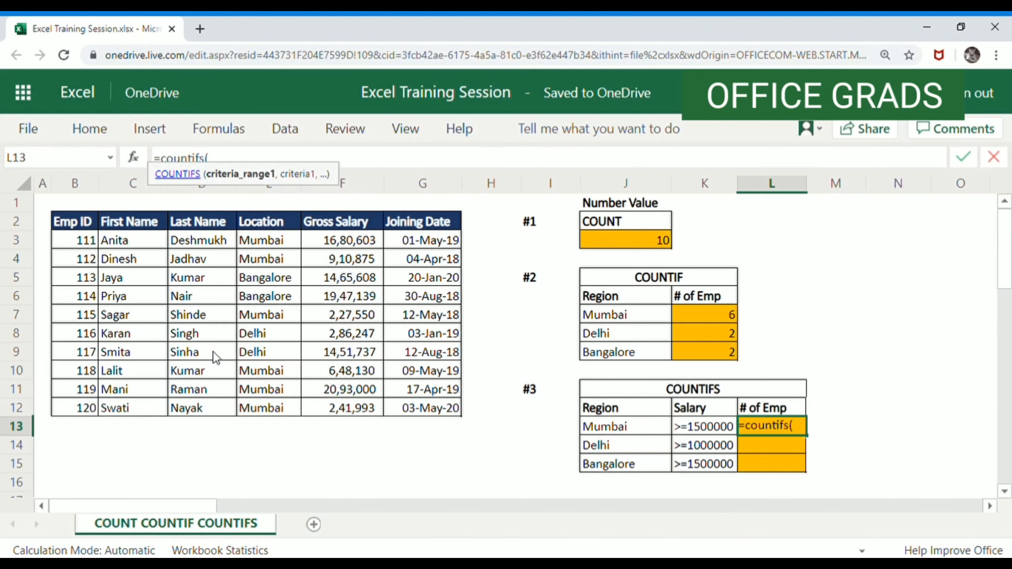
left_click_drag(287, 247, 270, 419)
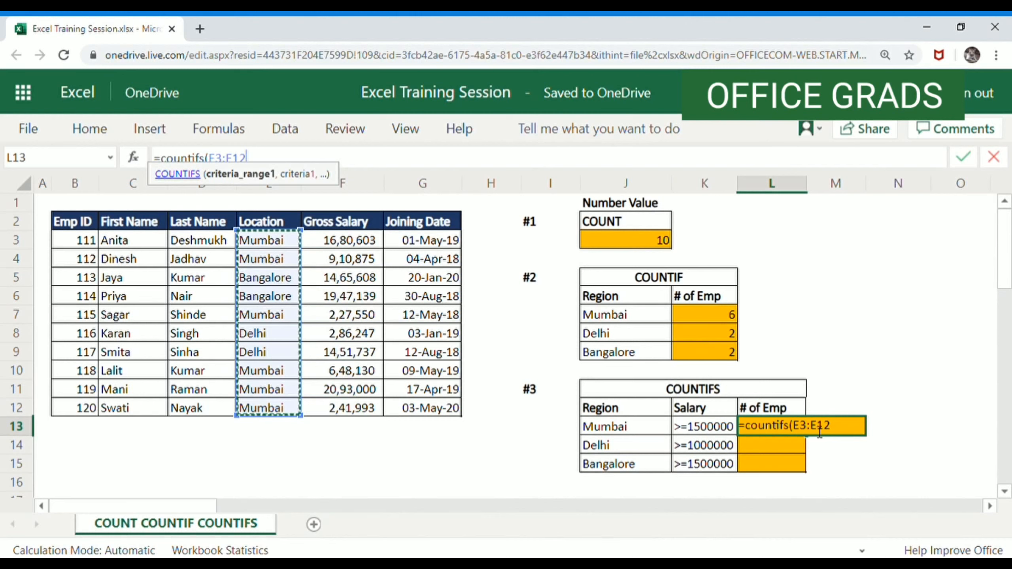
key("F4")
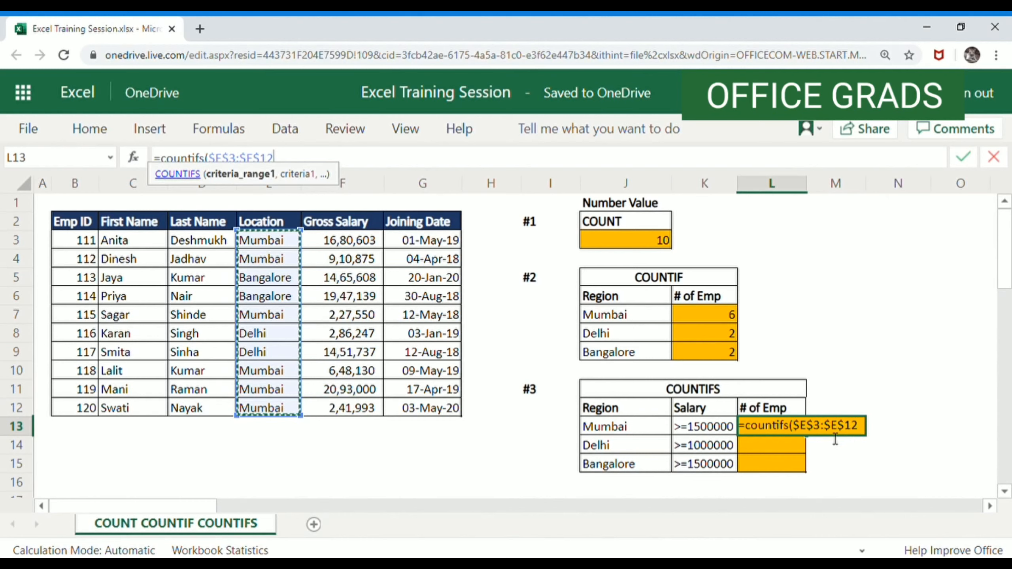
type(",")
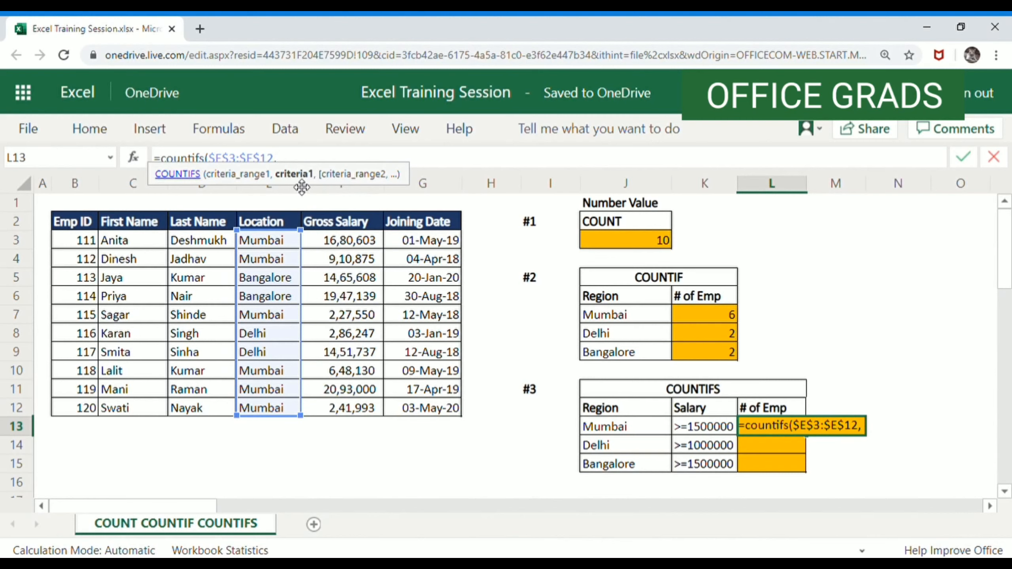
left_click(620, 429)
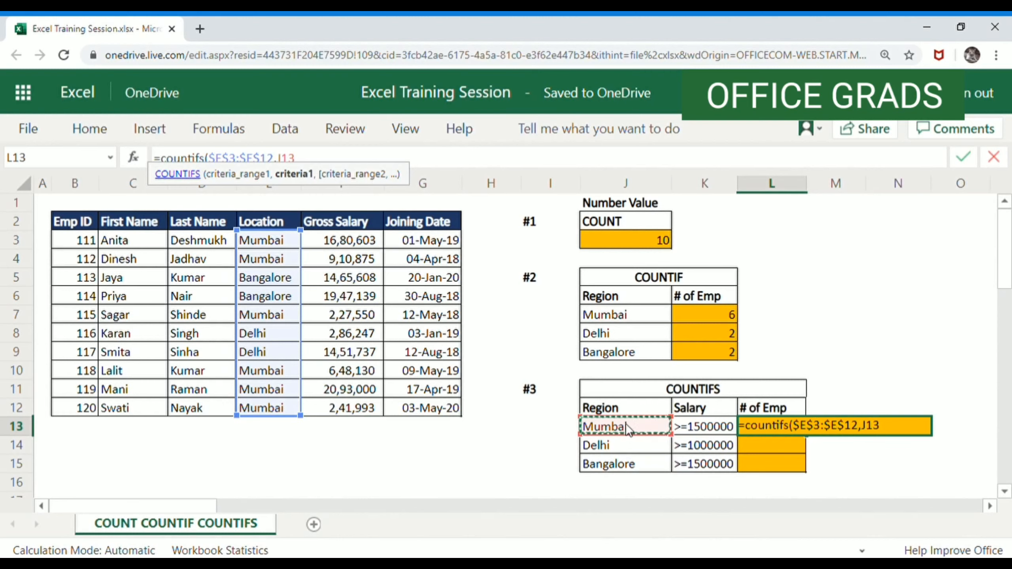
type(",")
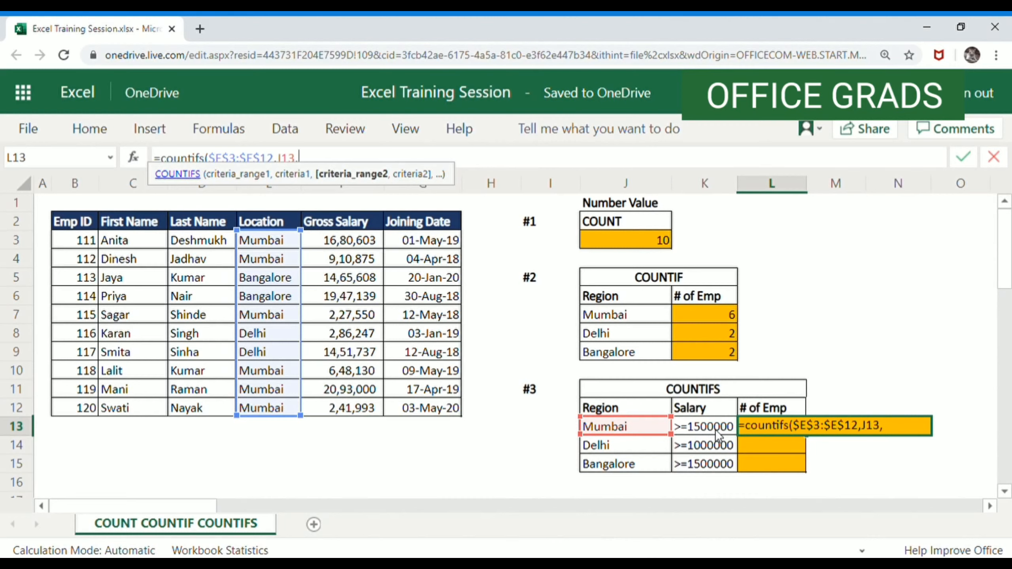
Add the Gross Salary range $F$3:$F$12 as the absolute second criteria range of the L13 formula
left_click(350, 241)
left_click_drag(351, 241, 343, 415)
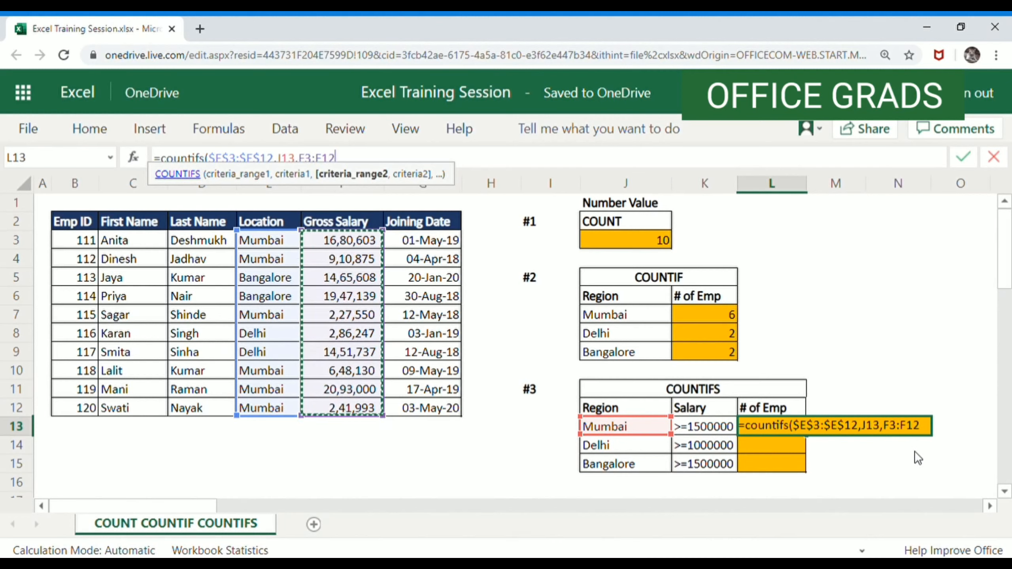
key("F4")
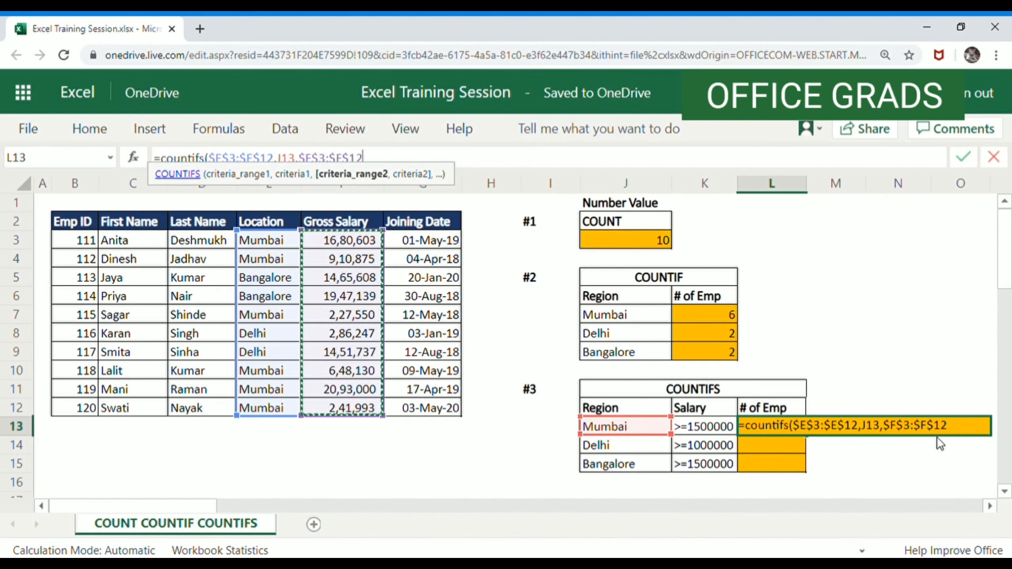
type(",")
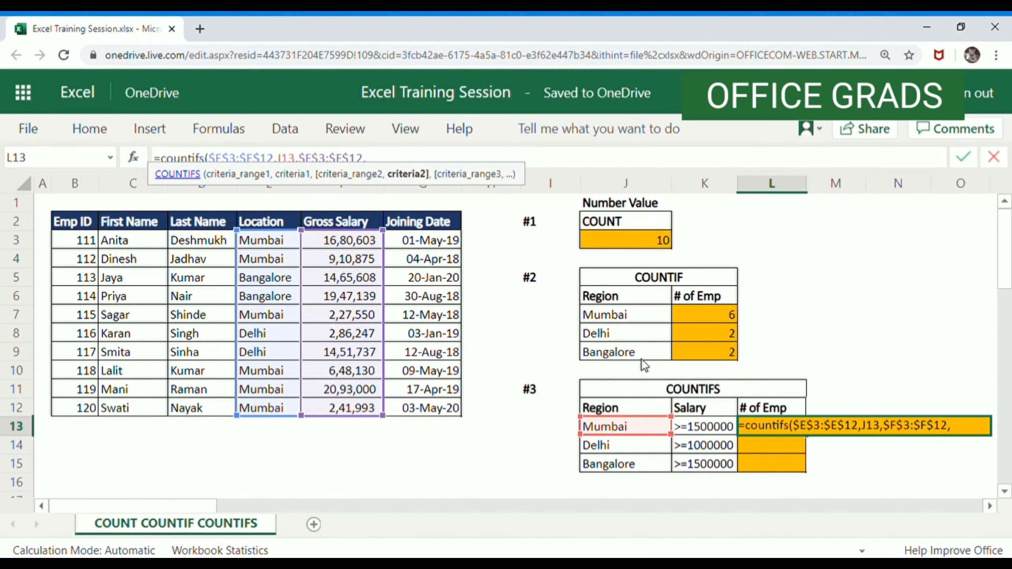
Complete the L13 formula with the salary criterion ">=1500000" and check the entered formula
type("\"")
type(">=1")
type("500000")
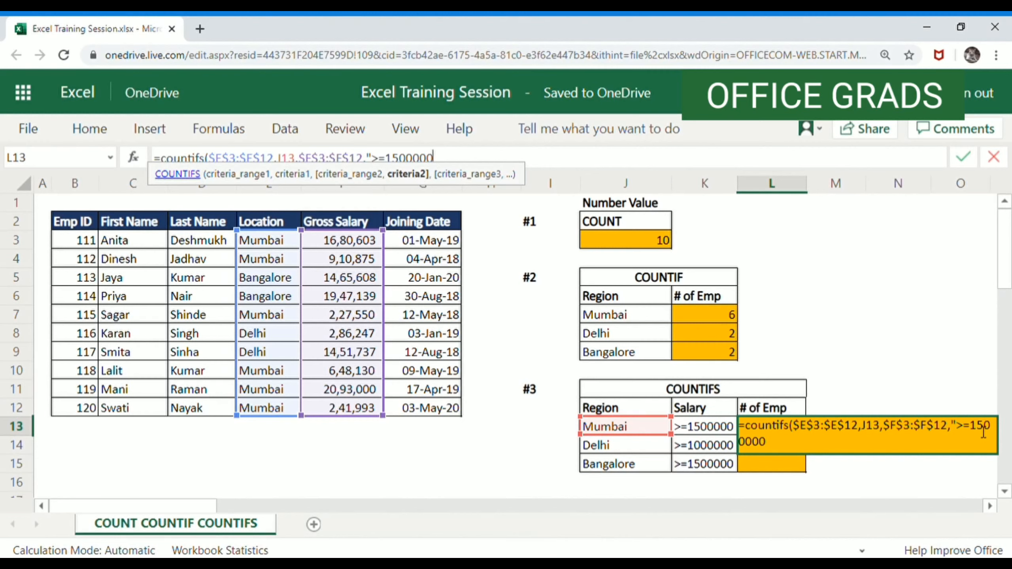
type(")")
key("Return")
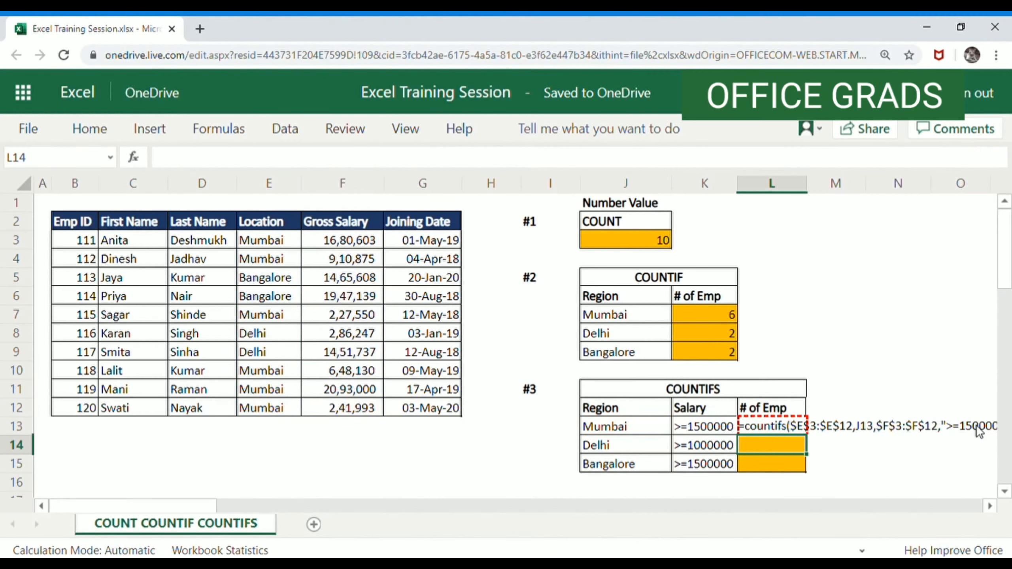
key("Up")
left_click(378, 158)
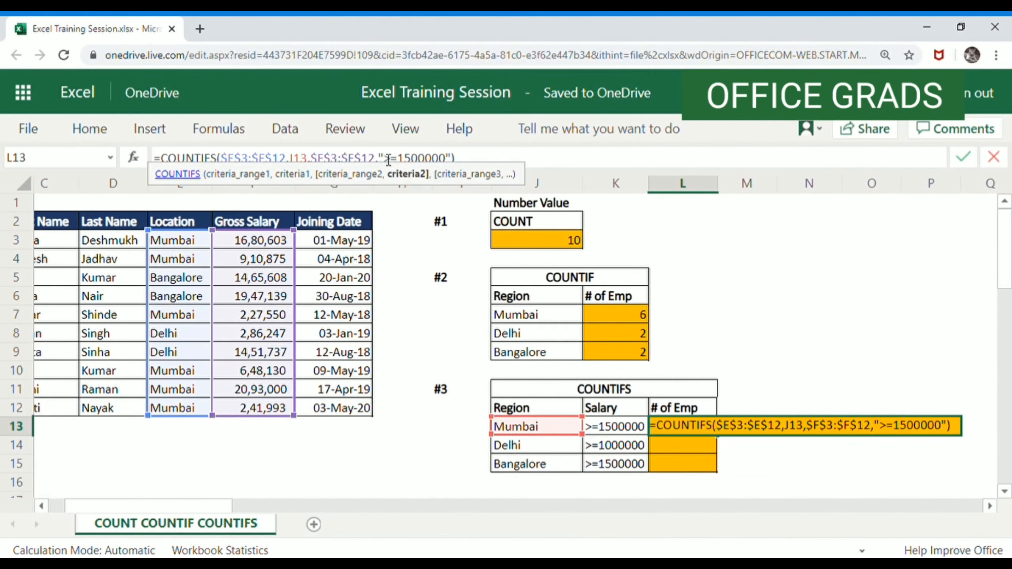
left_click(470, 163)
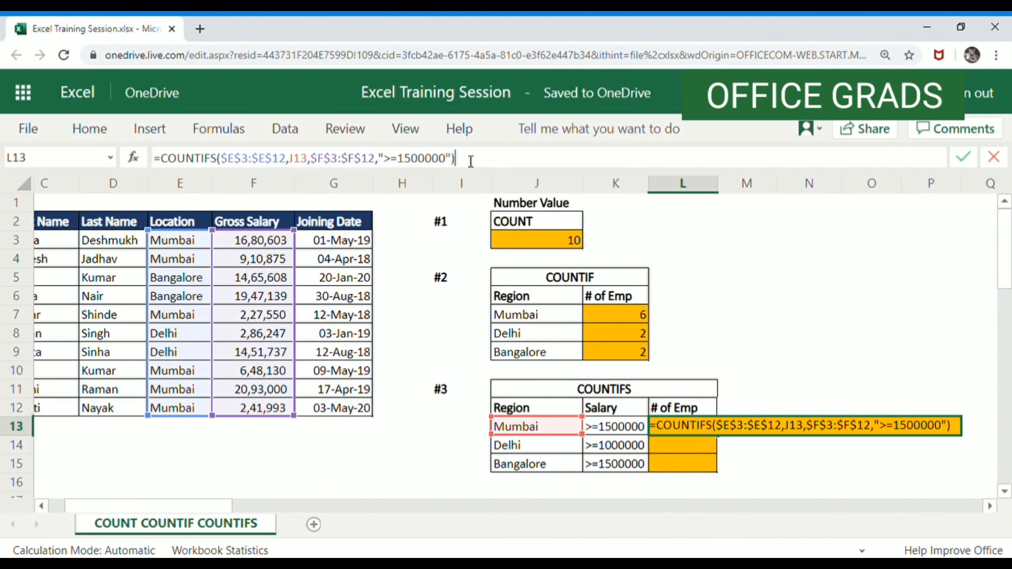
left_click(959, 156)
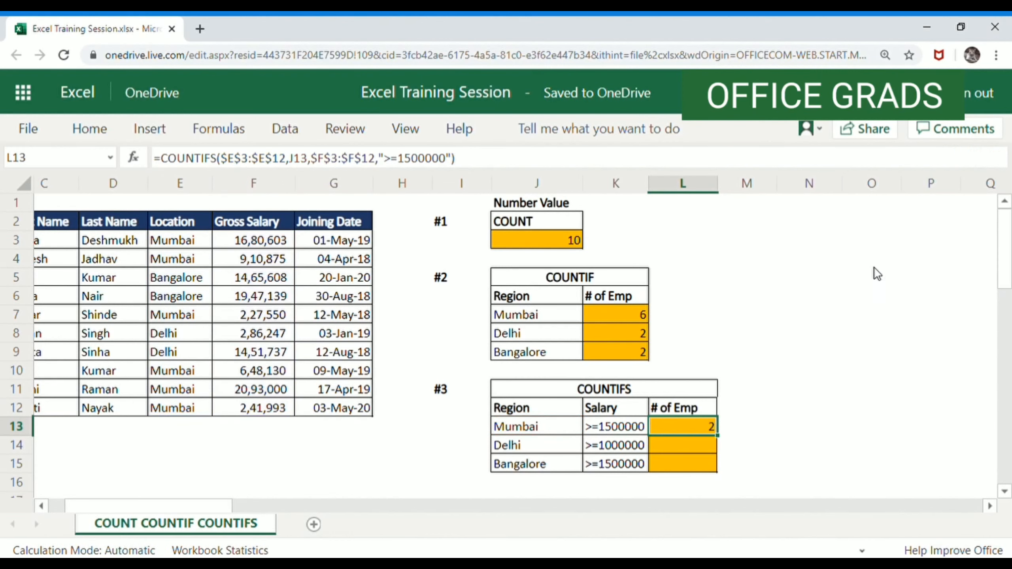
Fill the COUNTIFS formula from L13 down into L14 for Delhi and check its salary criterion
left_click(701, 446)
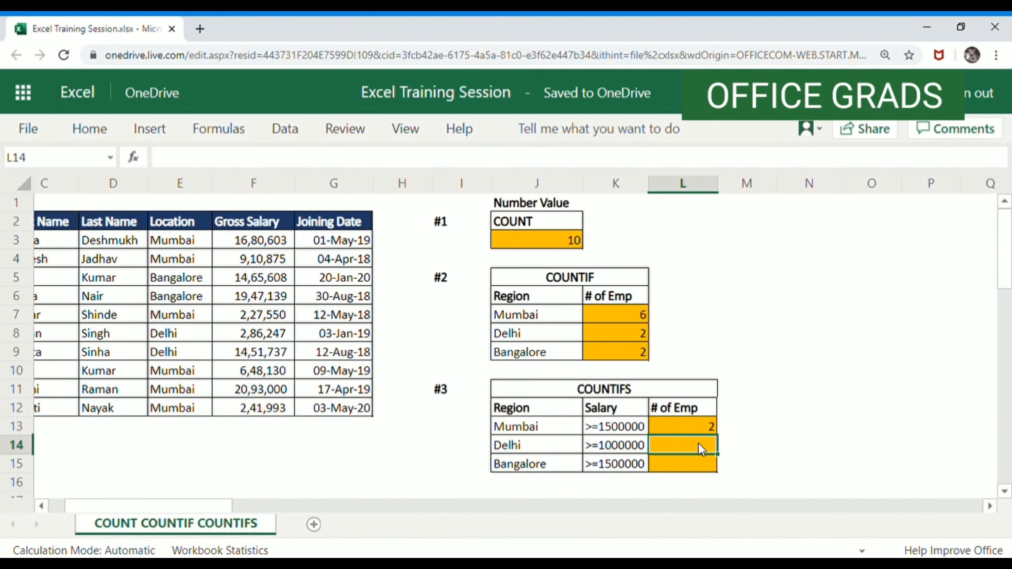
key("ctrl+d")
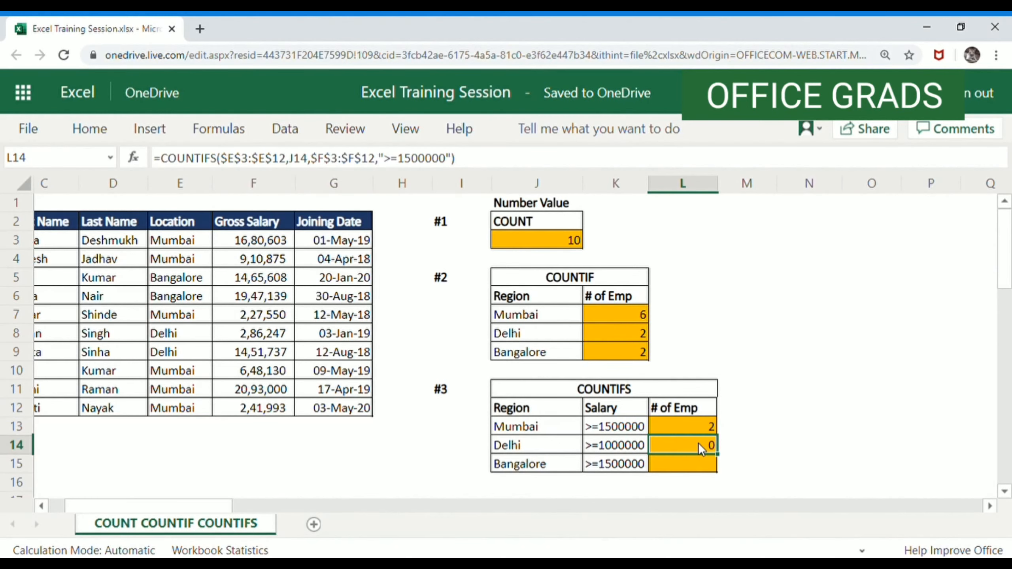
left_click(444, 158)
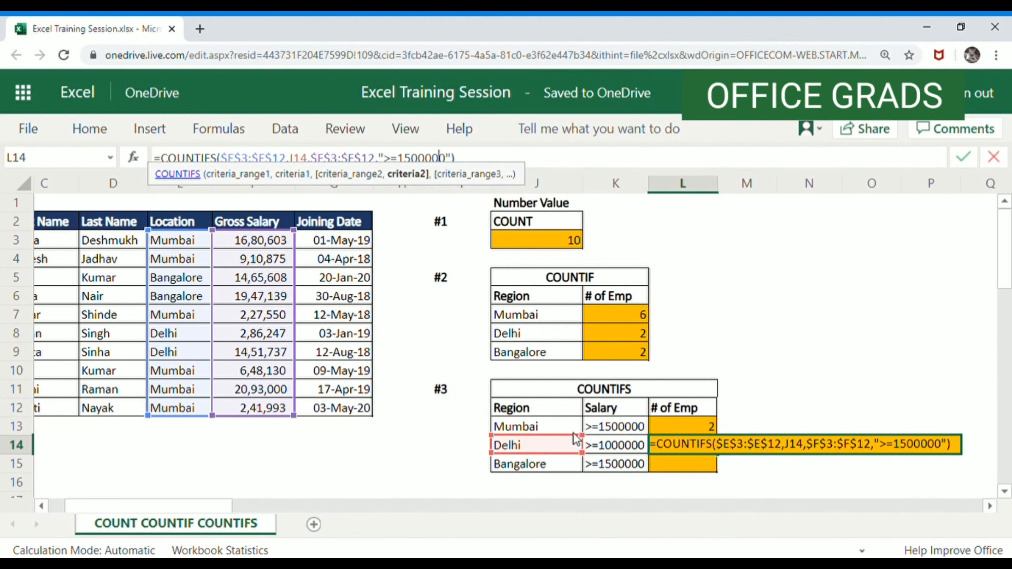
key("ctrl+Return")
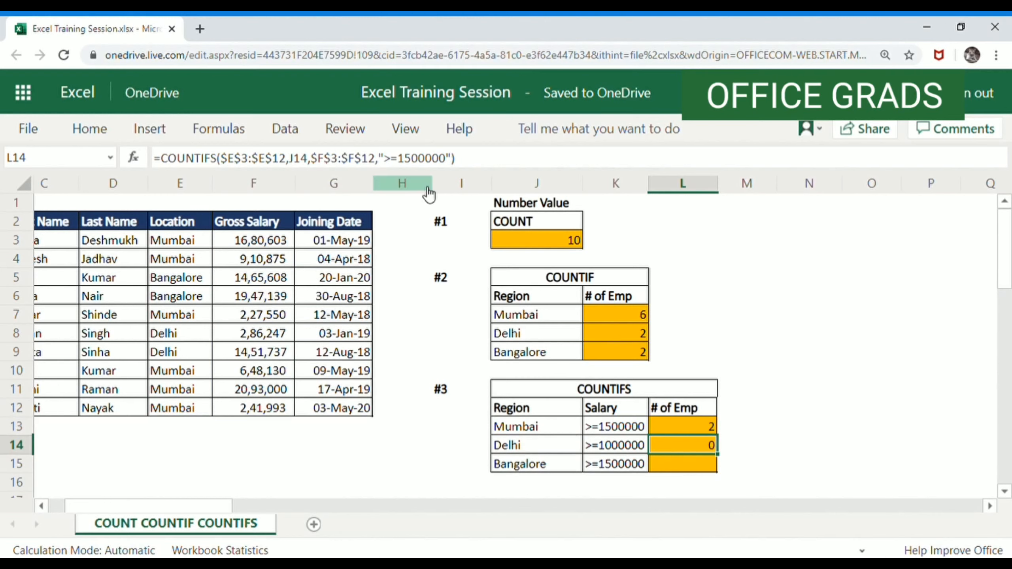
Change the salary criterion in the Delhi formula in L14 to ">=1000000"
left_click(413, 158)
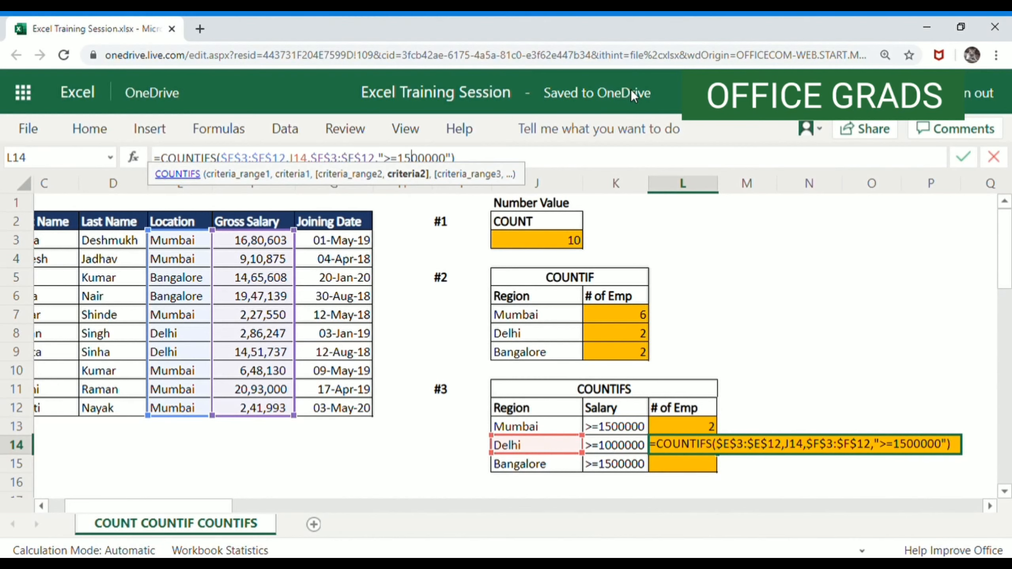
left_click(908, 445)
key("BackSpace")
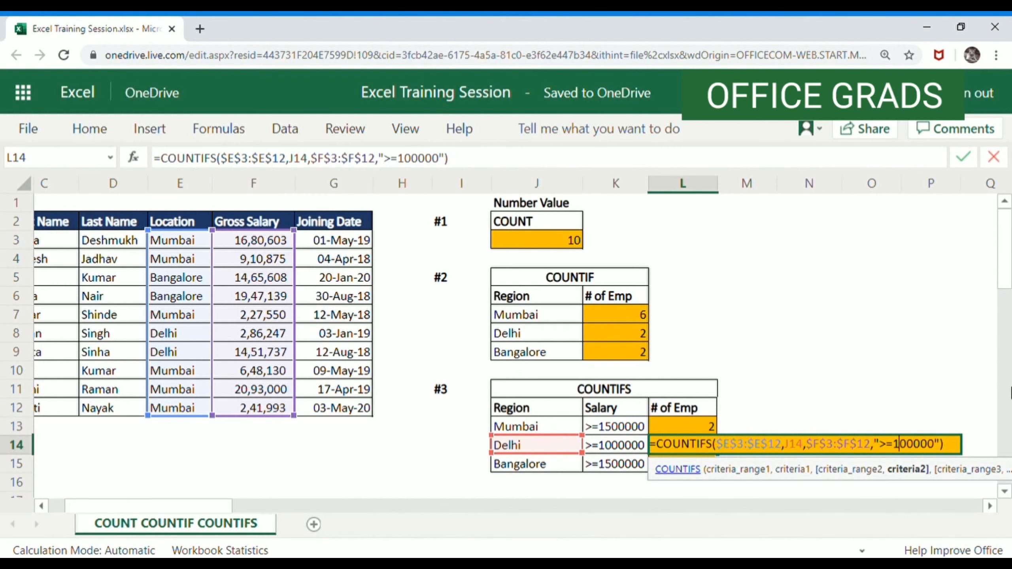
type("0")
key("Return")
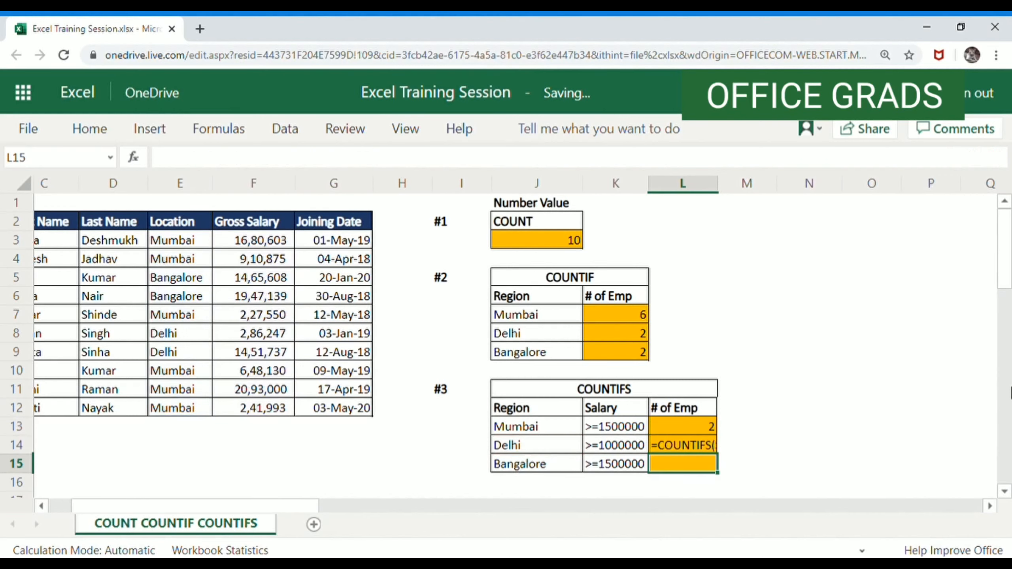
key("Up")
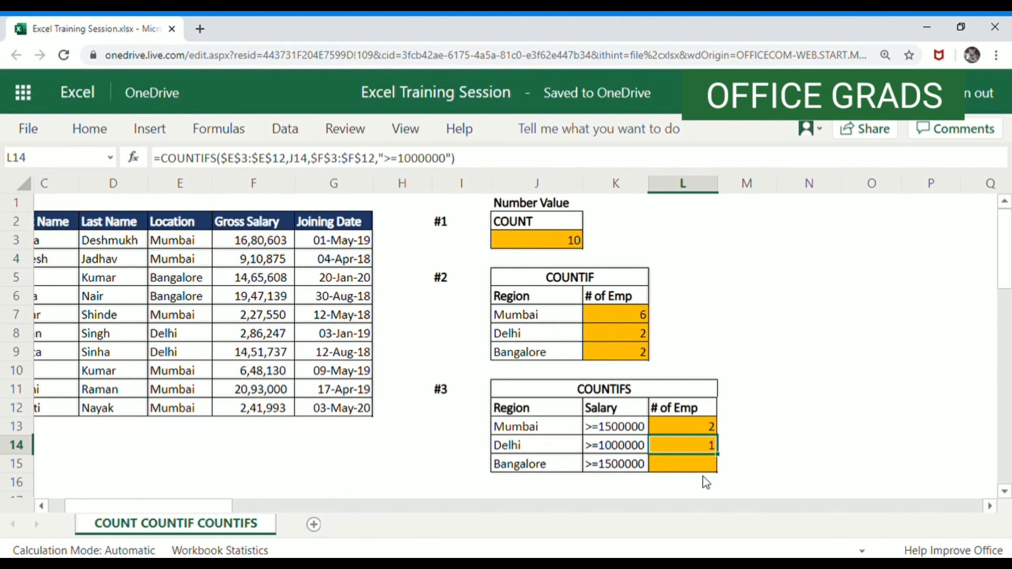
Fill the COUNTIFS formula down into L15 for Bangalore and set its salary criterion to ">=1500000"
left_click(709, 467)
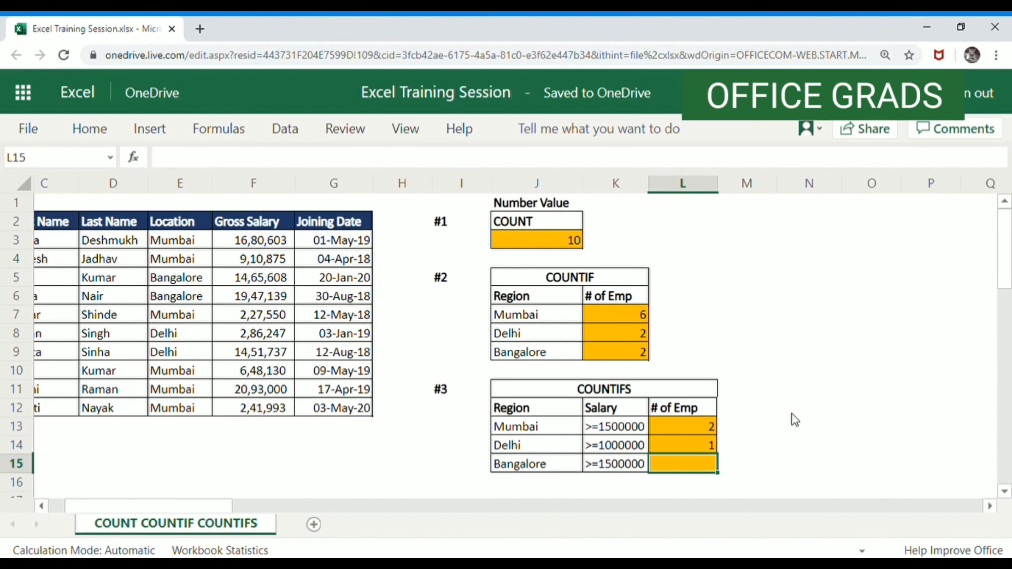
type("=COUNTIFS($E$3:$E$12,J15,$F$3:$F$12,\">=1000000\")")
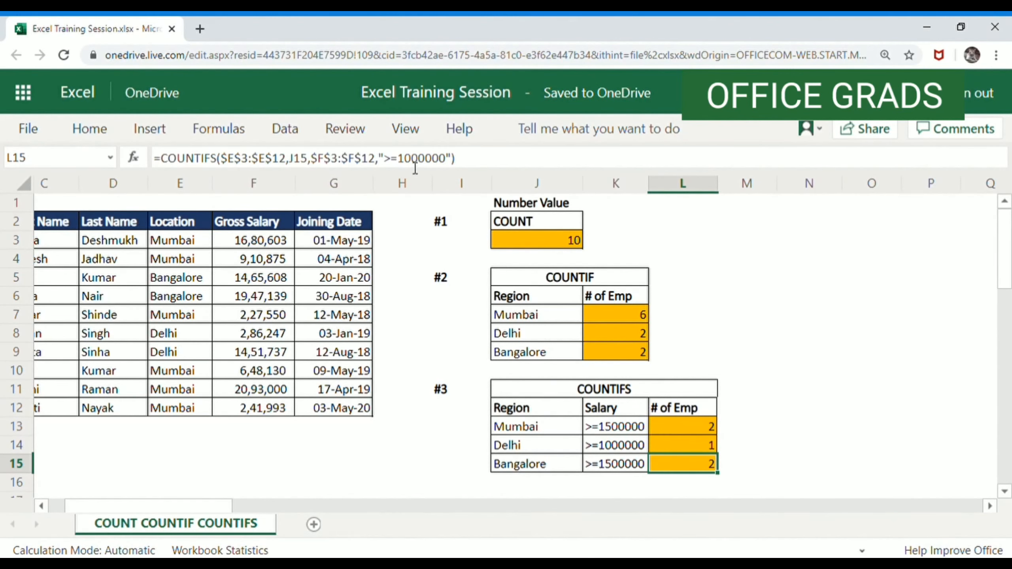
double_click(700, 468)
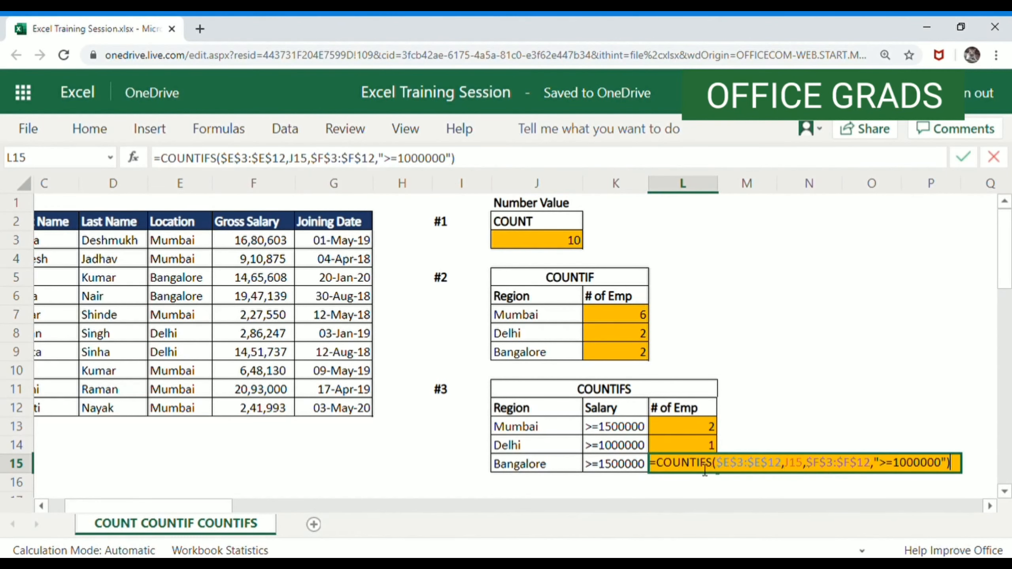
left_click_drag(900, 465, 907, 465)
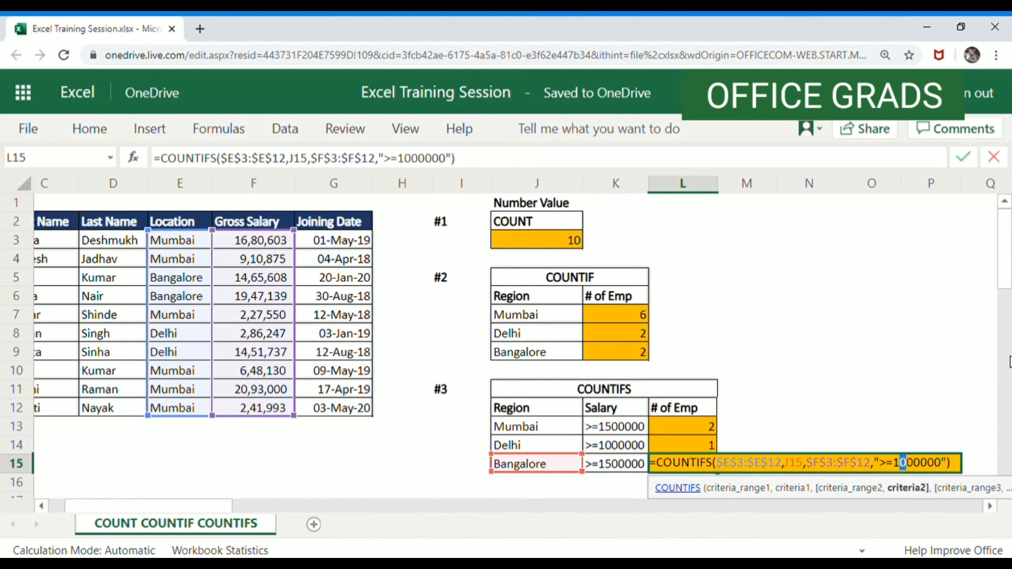
type("5")
key("Return")
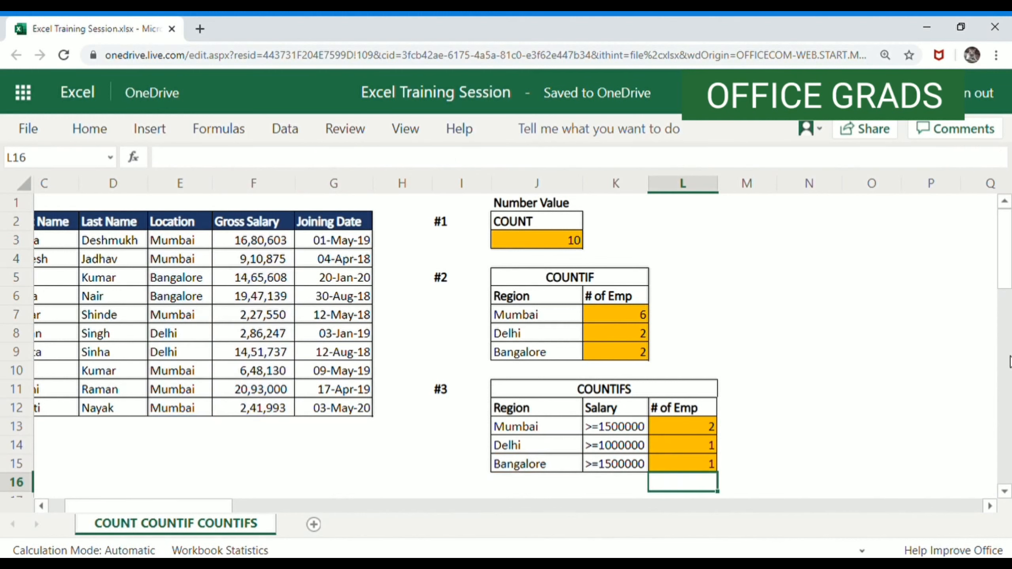
key("Up")
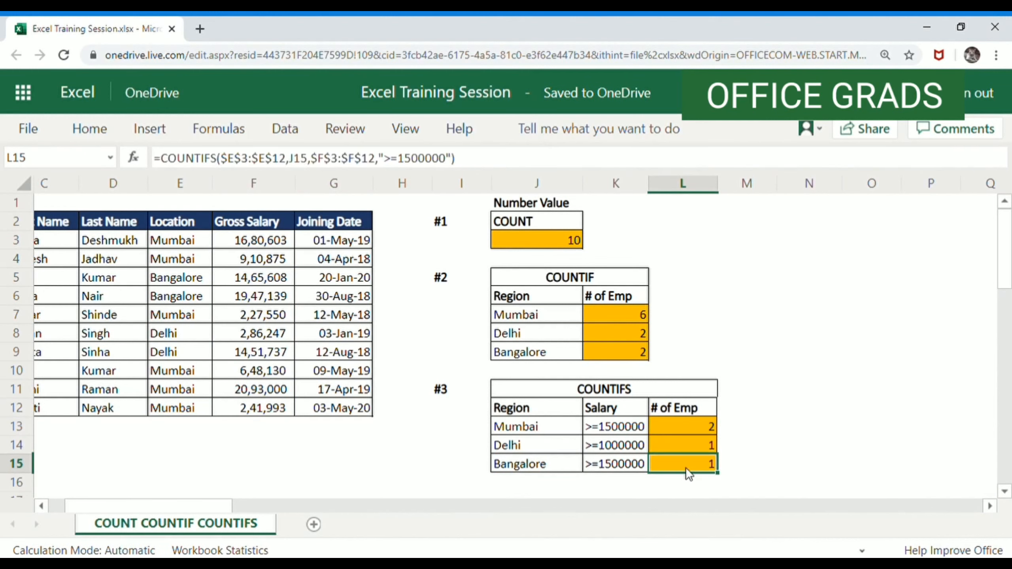
Check the Mumbai count in L13 against the Mumbai rows in the Location column and their gross salaries
left_click(693, 424)
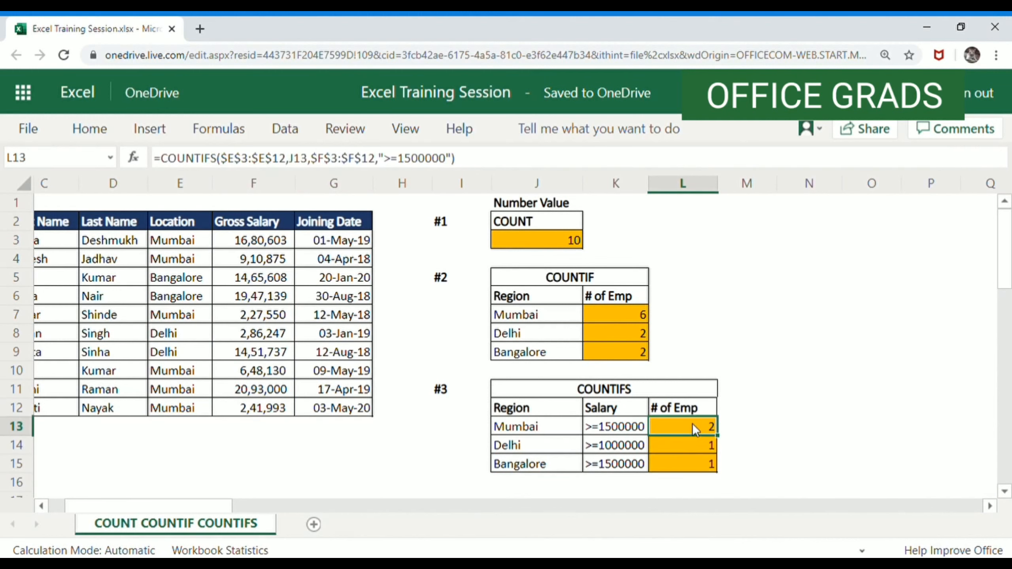
mouse_move(692, 435)
left_mouse_down()
mouse_move(684, 460)
mouse_move(692, 434)
left_mouse_up()
left_click(181, 242)
left_click(190, 260)
left_click(199, 315)
left_click(192, 372)
left_click(190, 391)
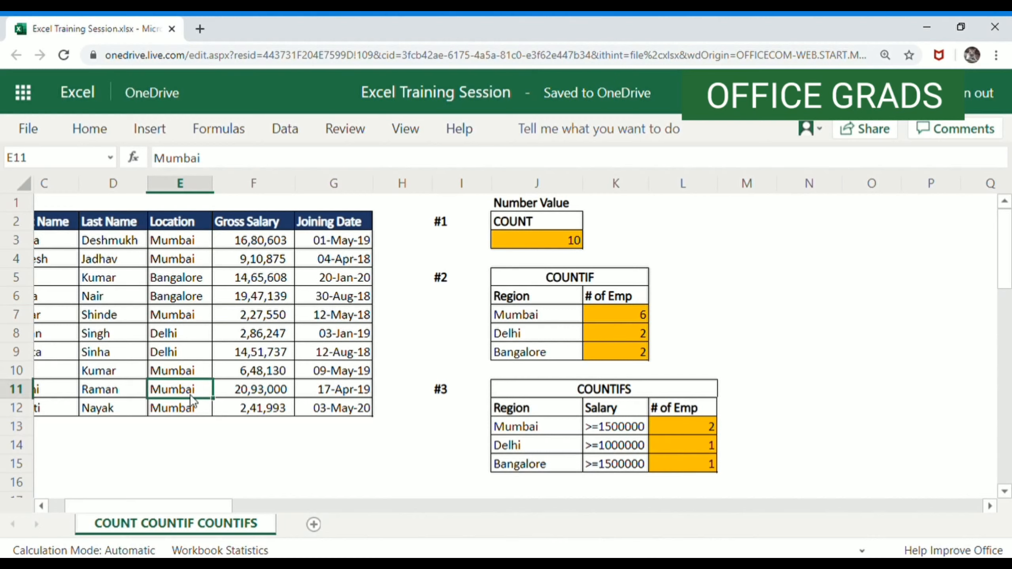
left_click(186, 411)
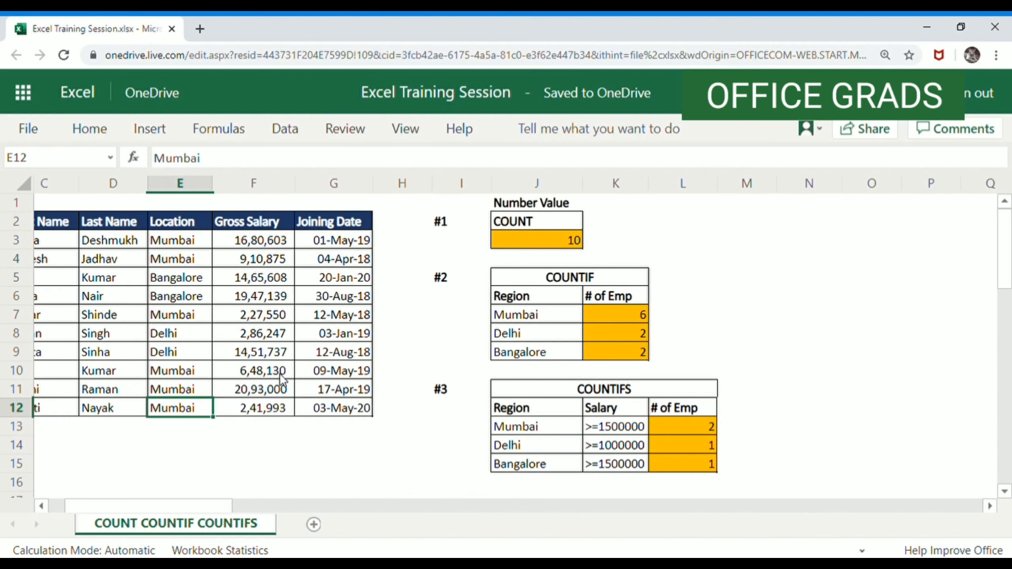
left_click(255, 393)
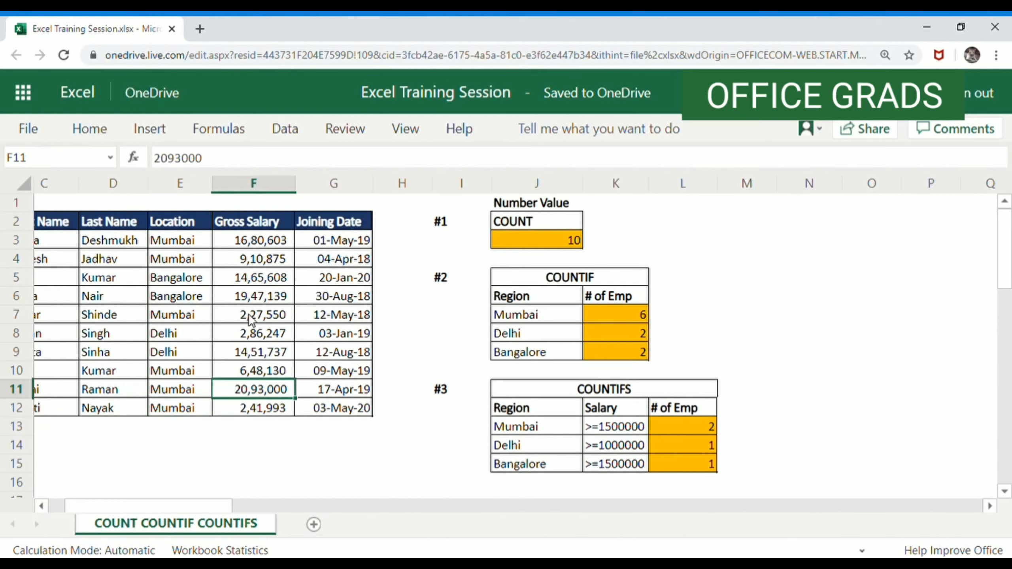
left_click(251, 244)
left_click(696, 429)
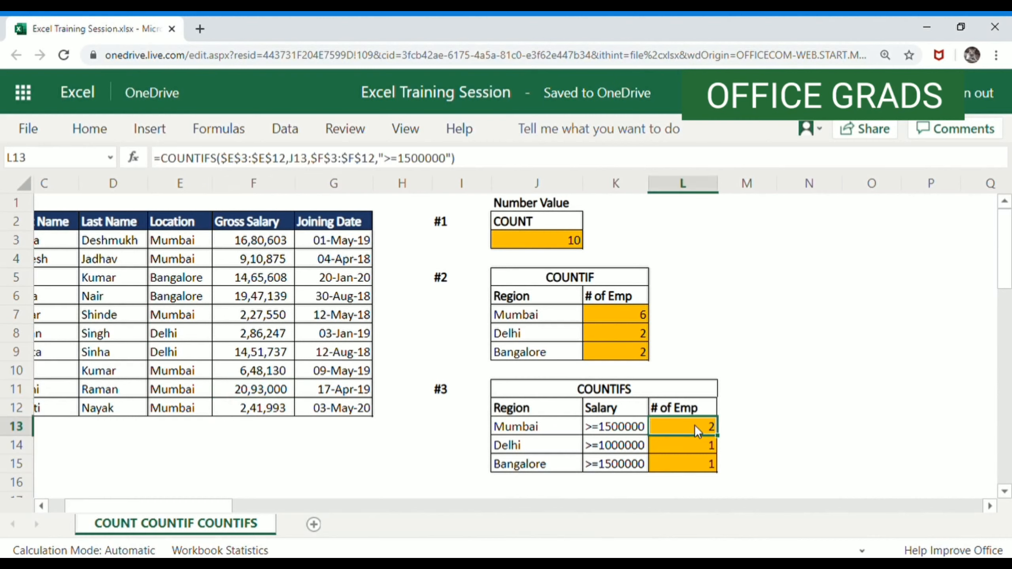
left_click(526, 165)
key("Escape")
Check the Delhi count in L14 against the two Delhi employees' gross salaries in E8:F9
left_click(694, 451)
left_click_drag(191, 337, 268, 353)
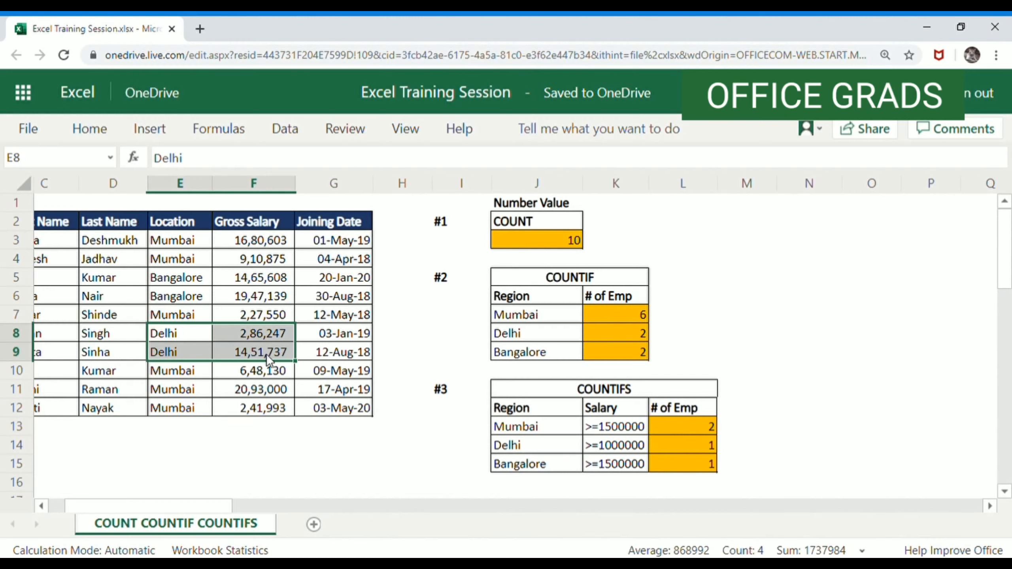
left_click(265, 355)
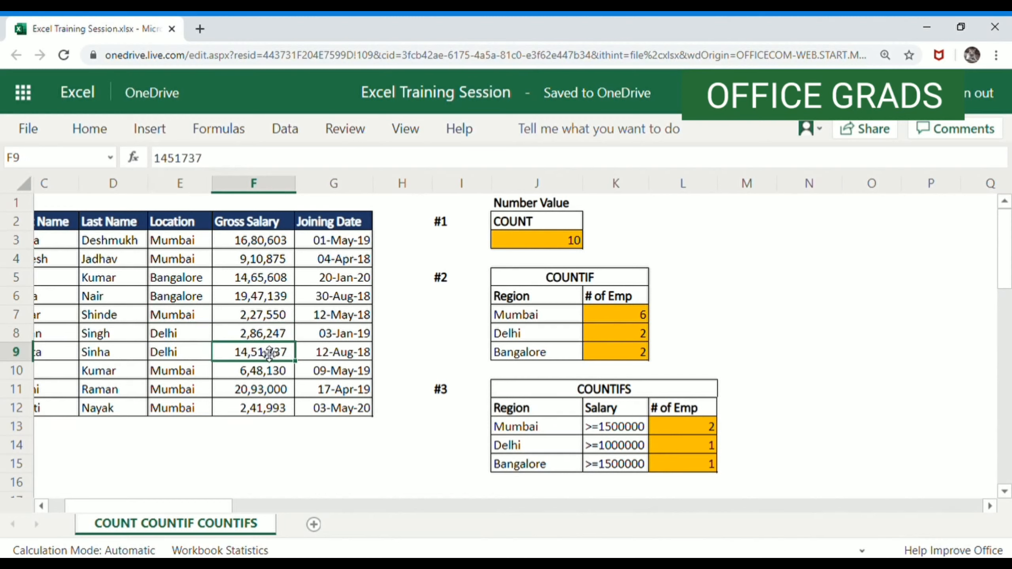
Check the Bangalore count in L15 against the two Bangalore employees' gross salaries in F5:F6
left_click(690, 464)
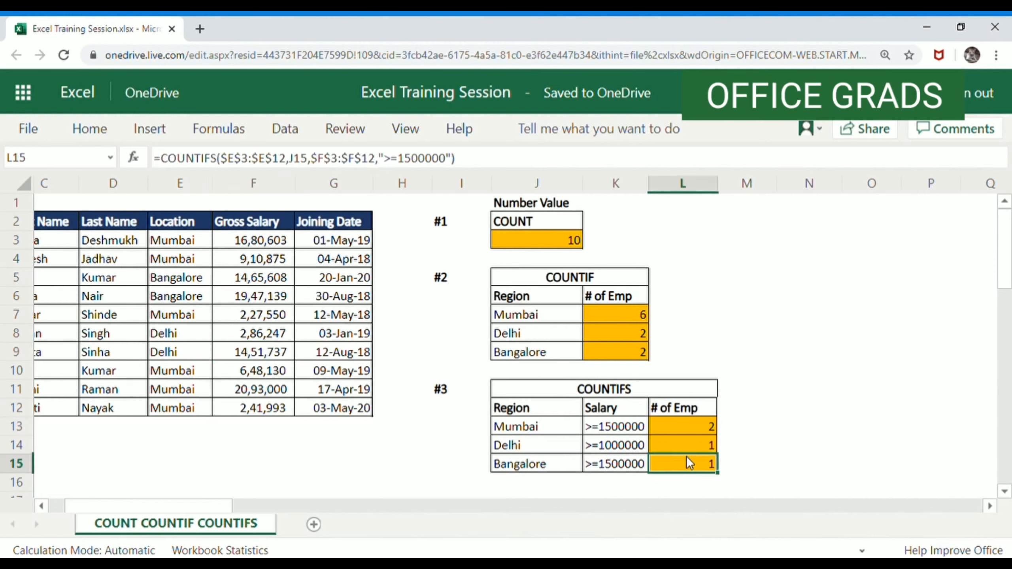
left_click_drag(246, 285, 250, 296)
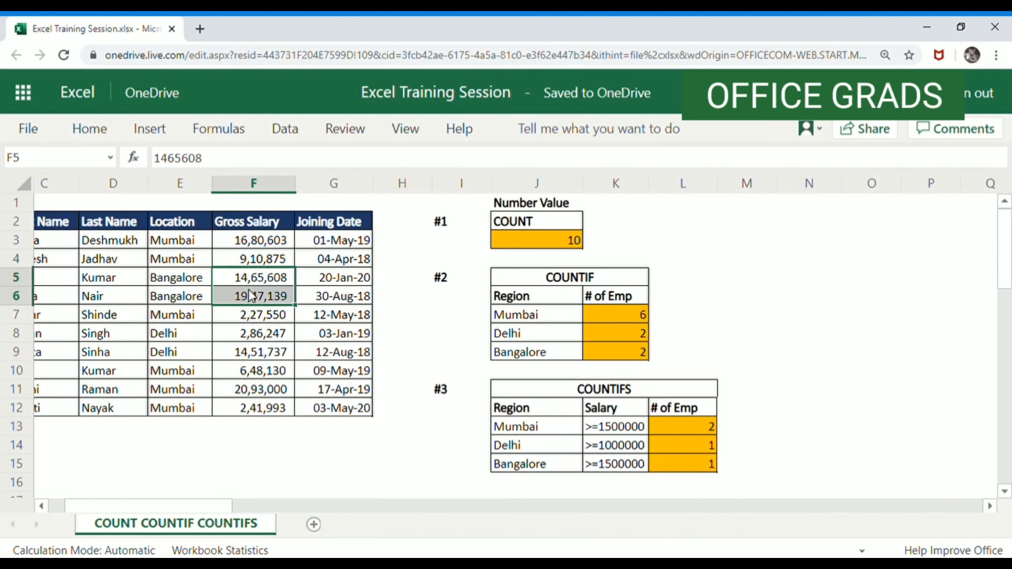
left_click(242, 304)
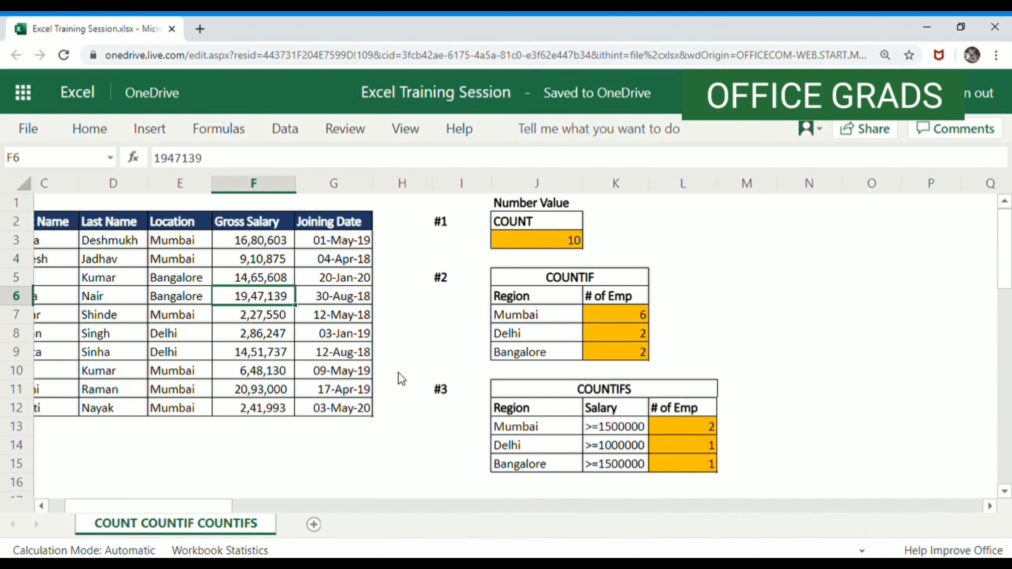
Review the COUNTIFS results in L13:L15 and the headings of the COUNT, COUNTIF and COUNTIFS summary tables
left_click_drag(683, 427, 685, 463)
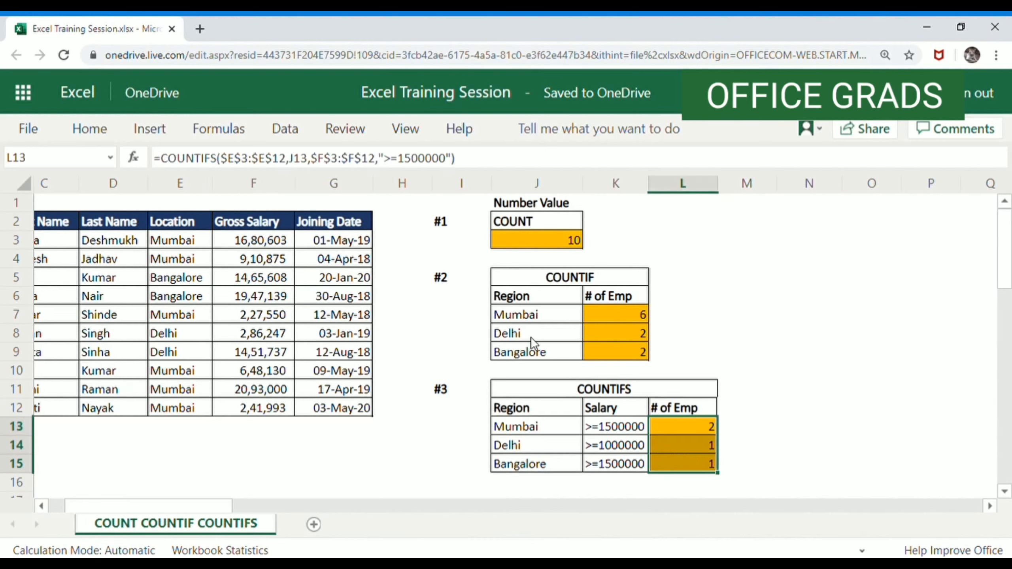
left_click(519, 221)
left_click(554, 277)
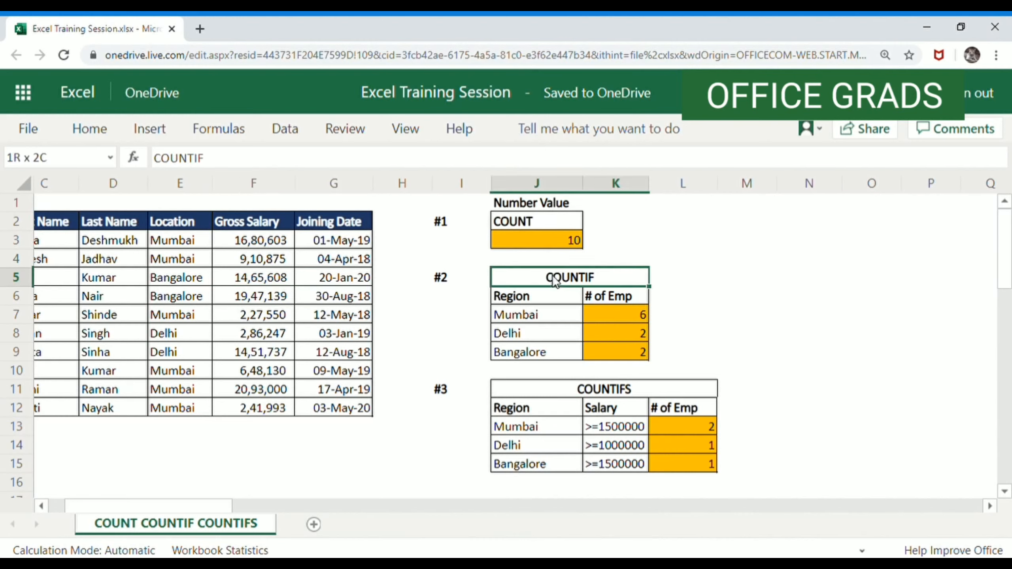
left_click(623, 392)
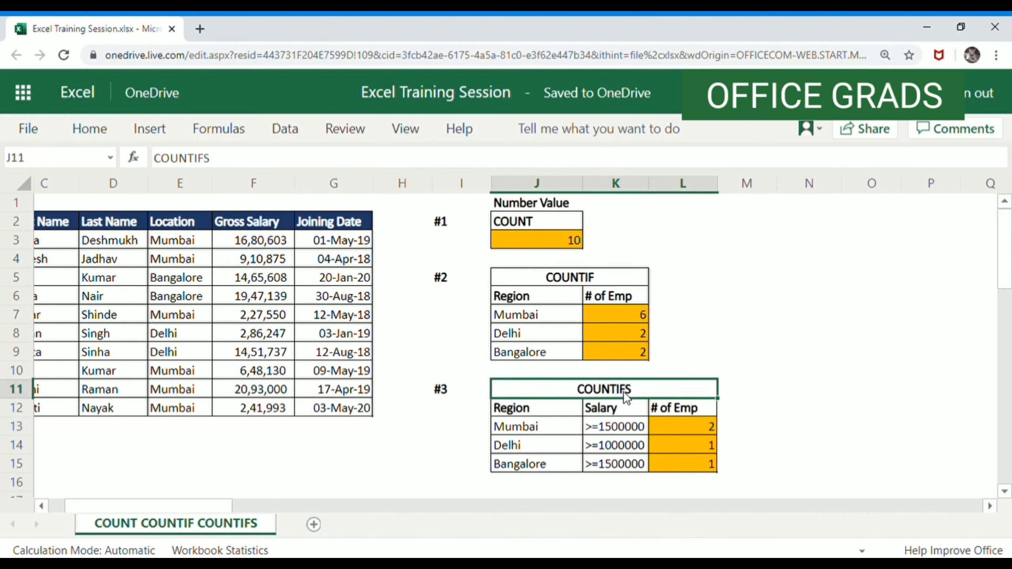
left_click(739, 392)
left_click(691, 408)
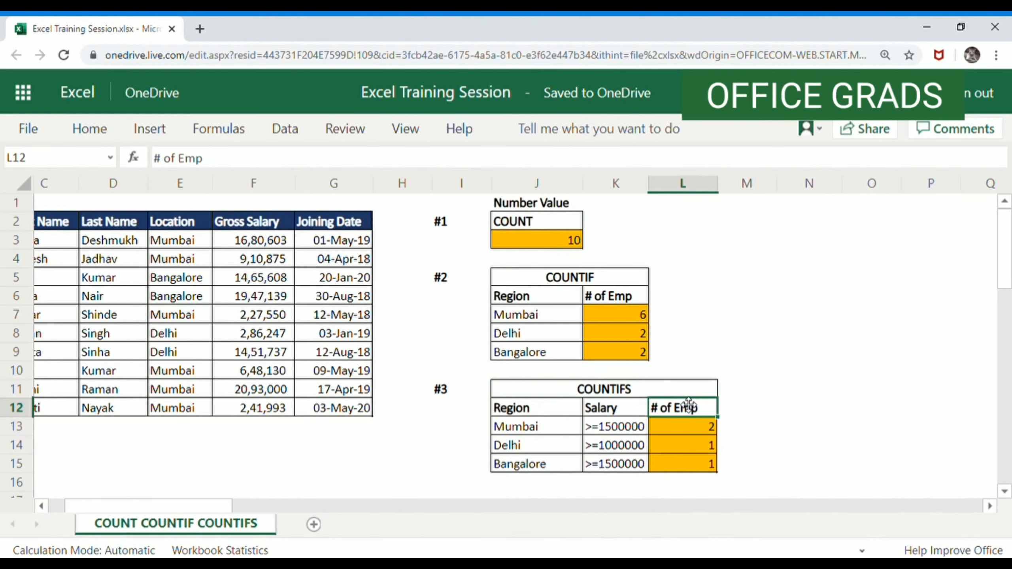
left_click(679, 390)
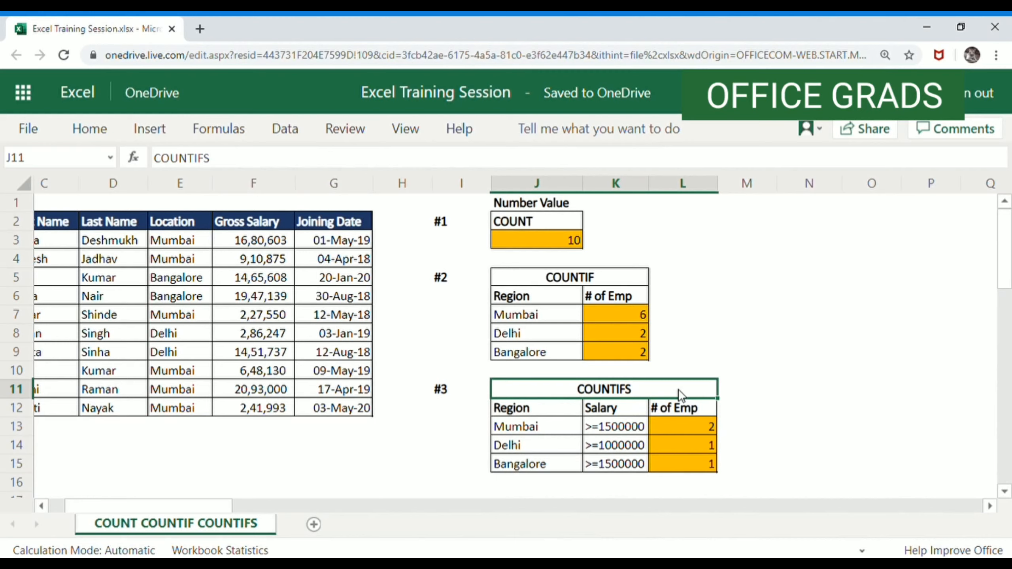